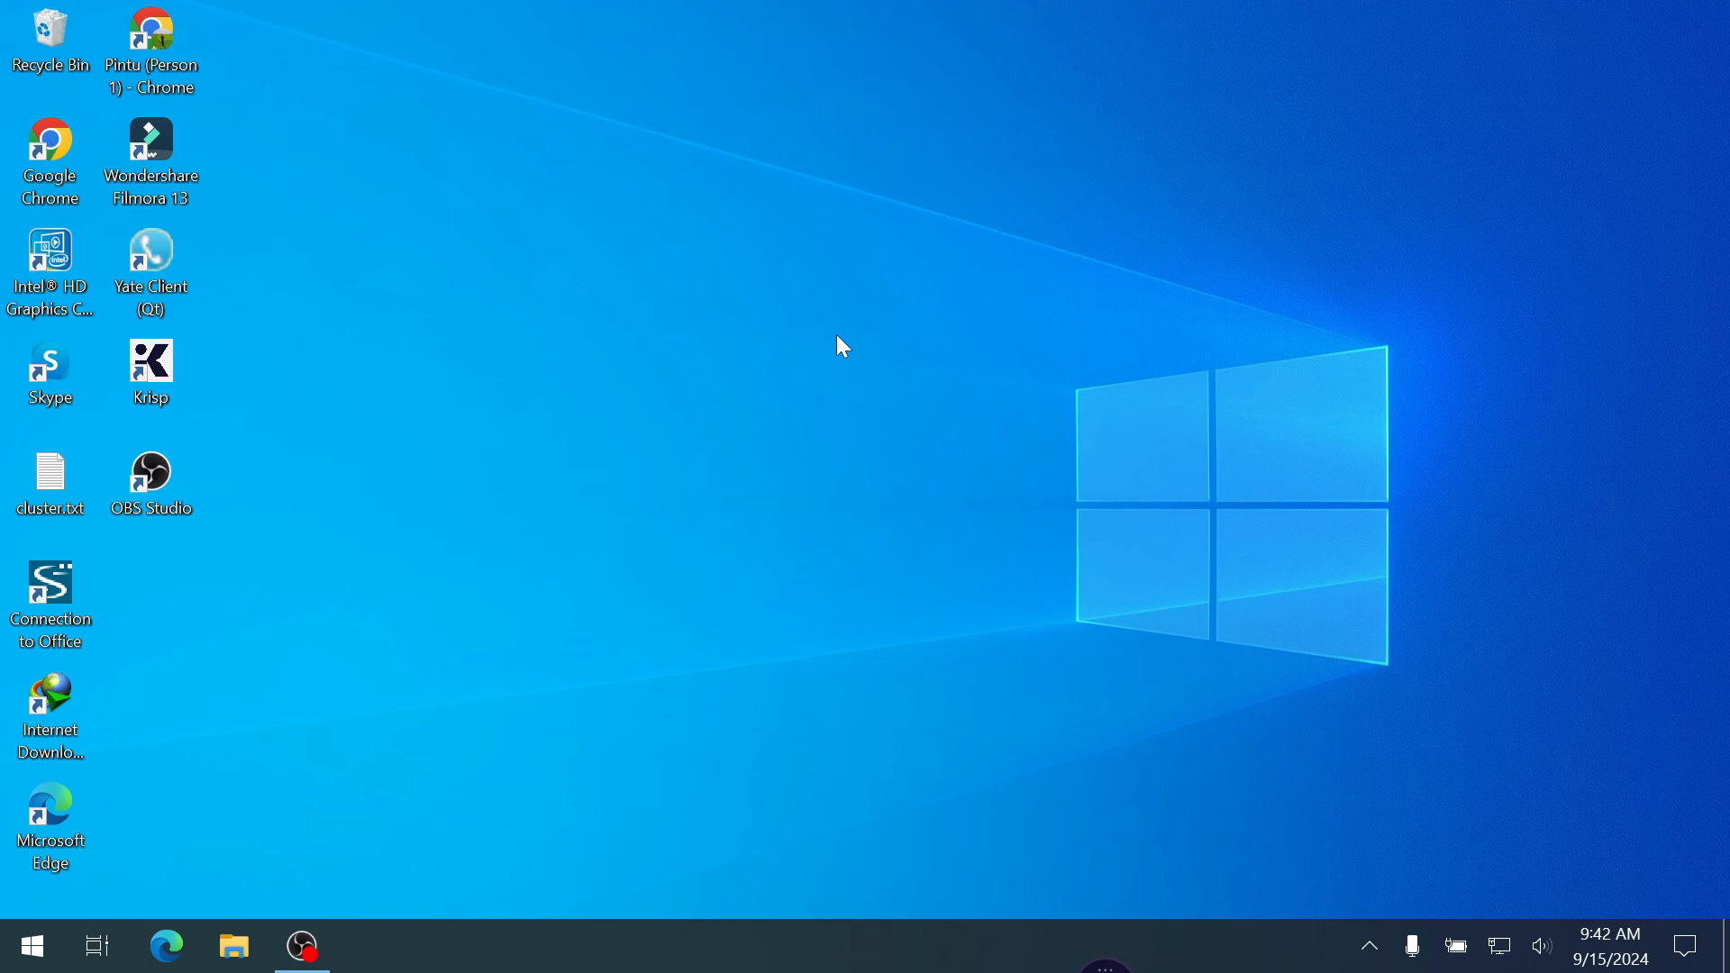
# - Open a Command Prompt window and shift it slightly on the desktop
pyautogui.press('super')
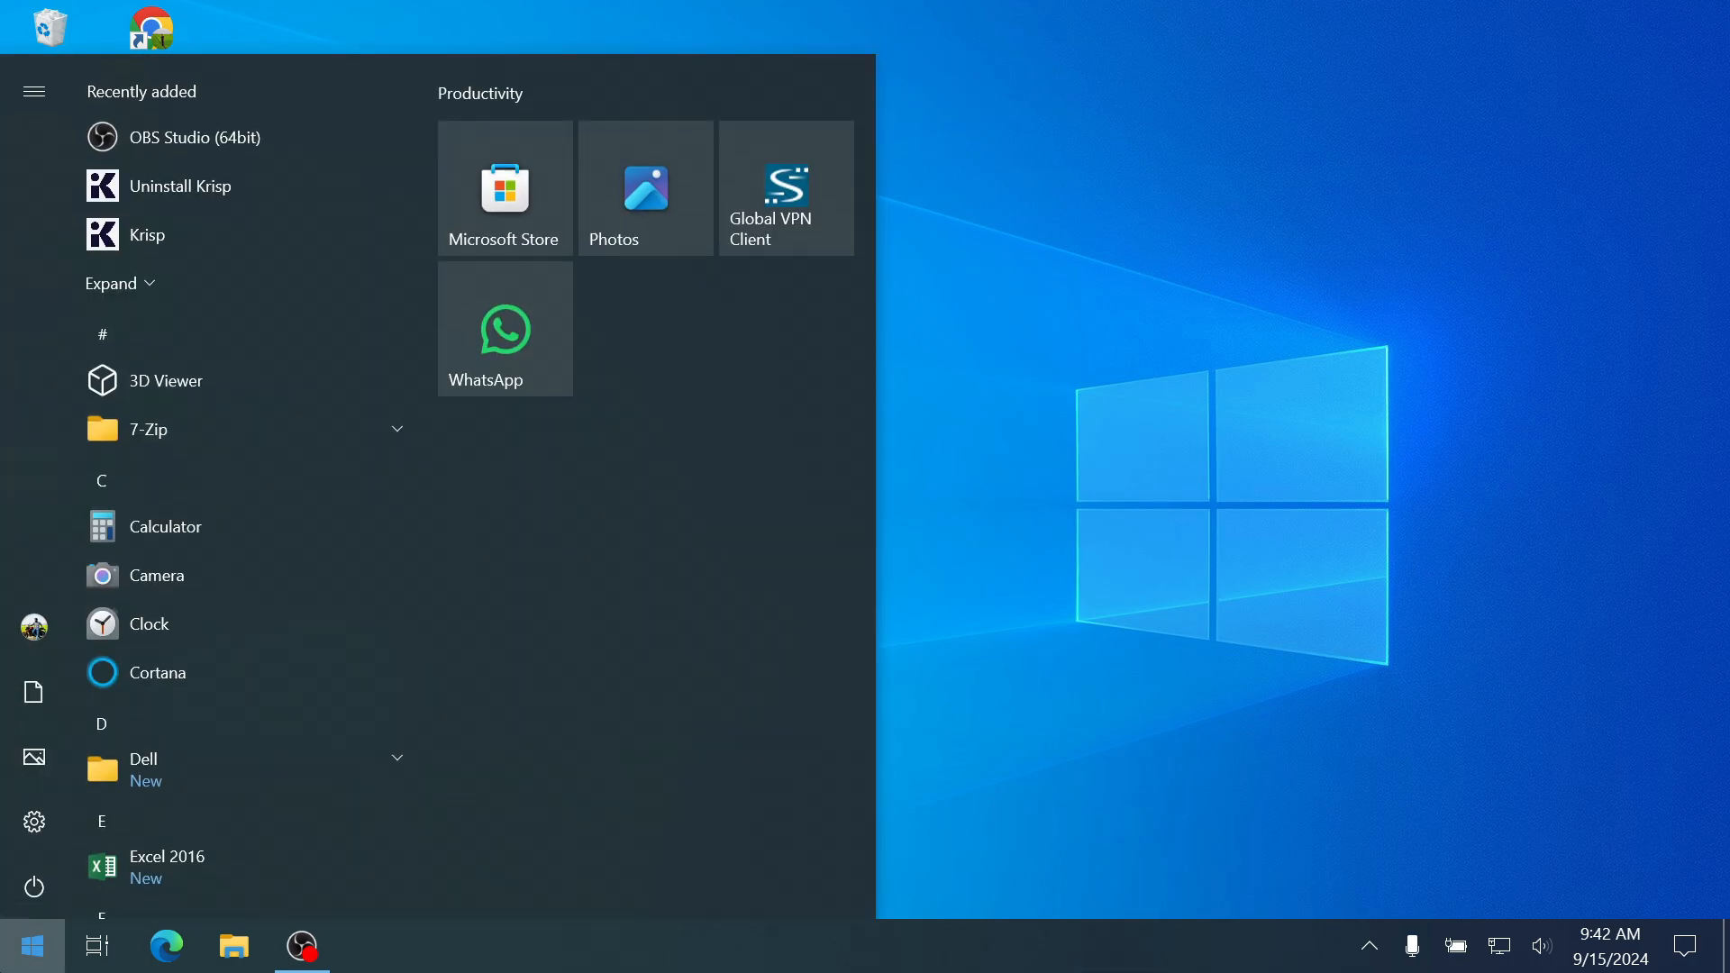
pyautogui.write('cmd')
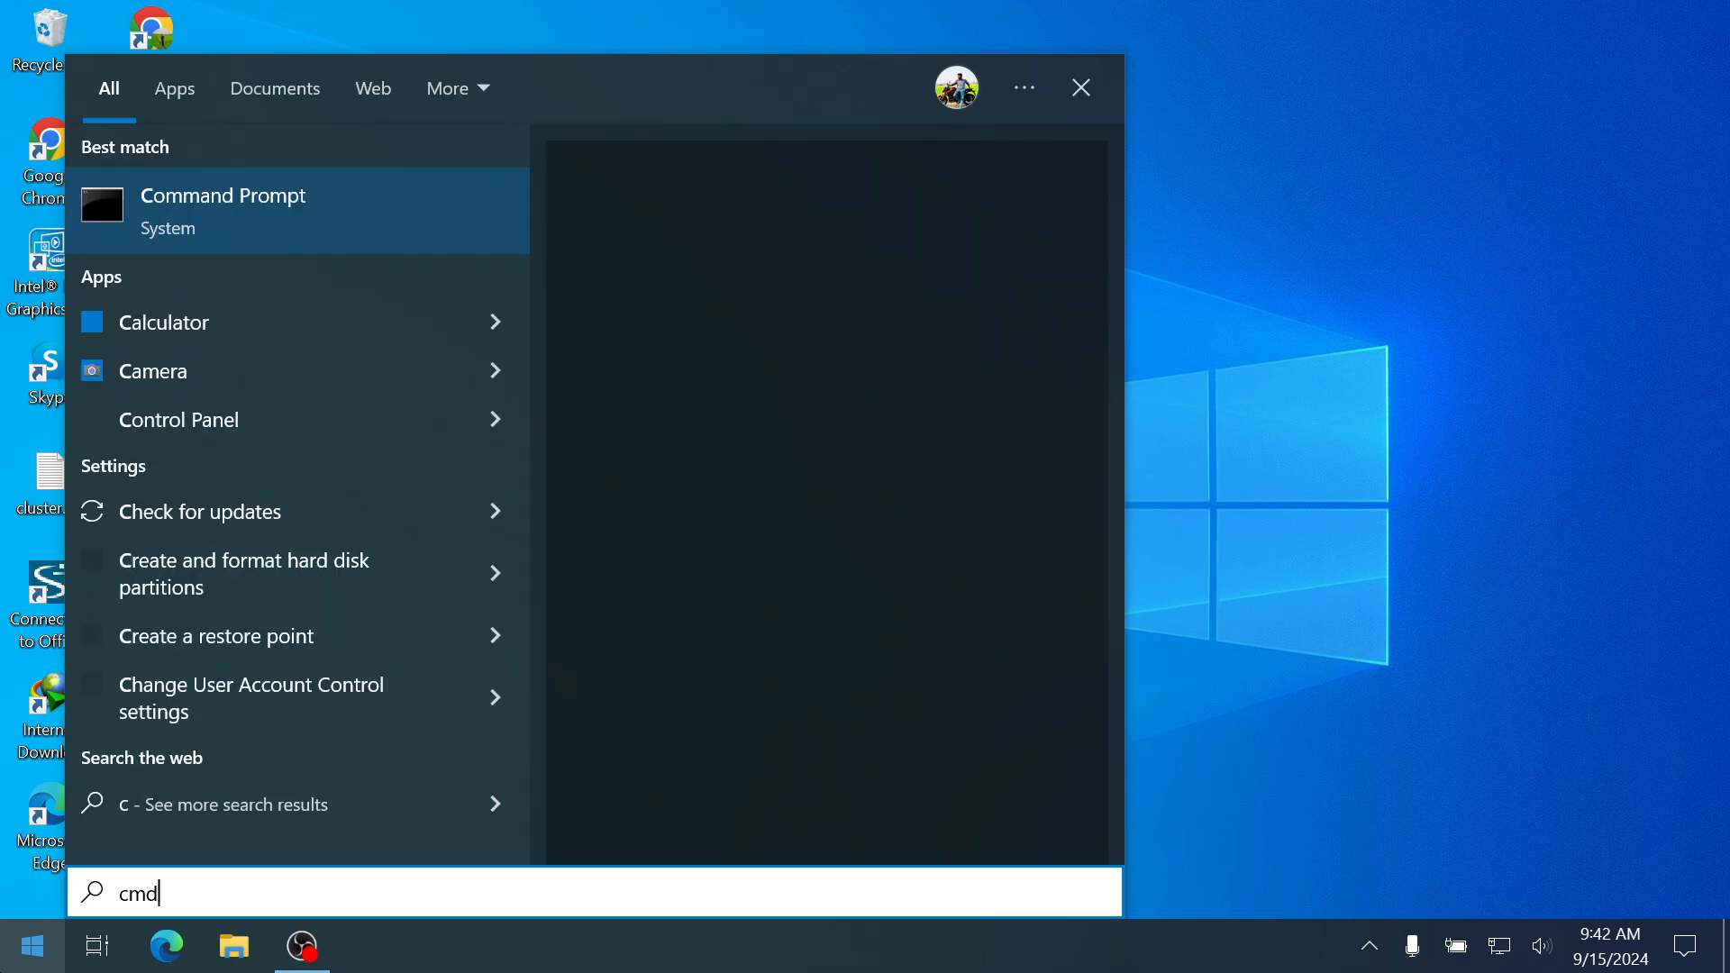
pyautogui.press('Return')
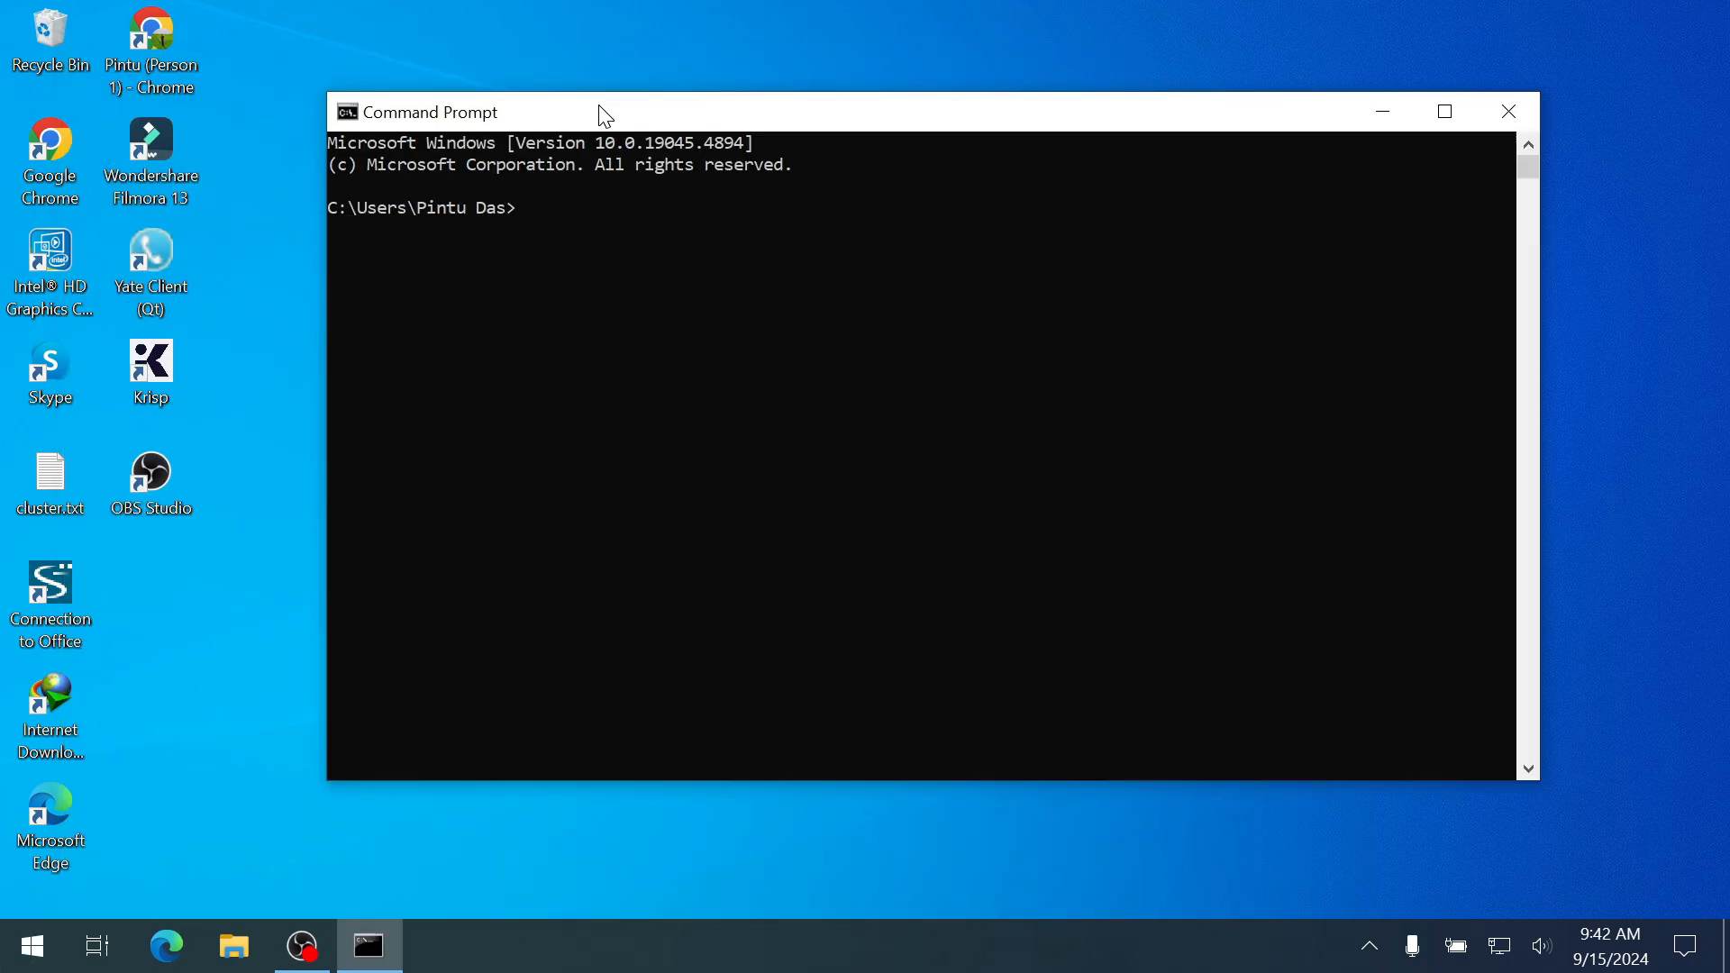
pyautogui.moveTo(597, 116); pyautogui.dragTo(588, 118)
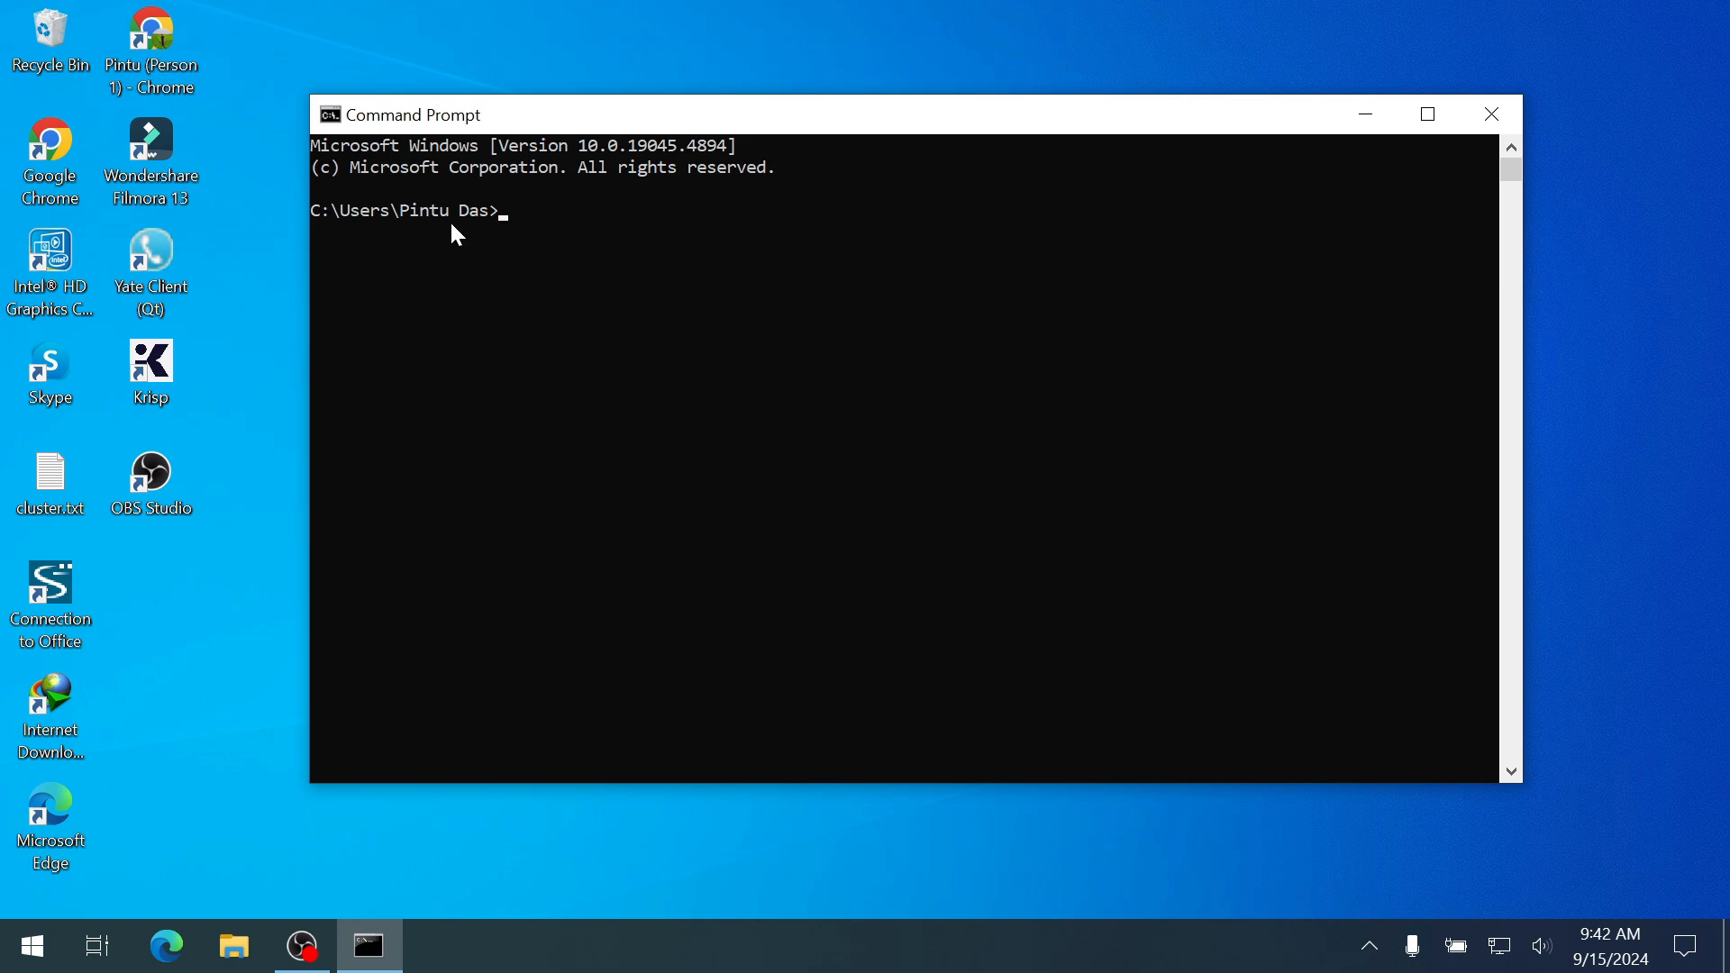
# - Run ipconfig, highlight the Ethernet adapter's IPv4 address in the output, and minimize the Command Prompt
pyautogui.write('ipconfig')
pyautogui.press('Return')
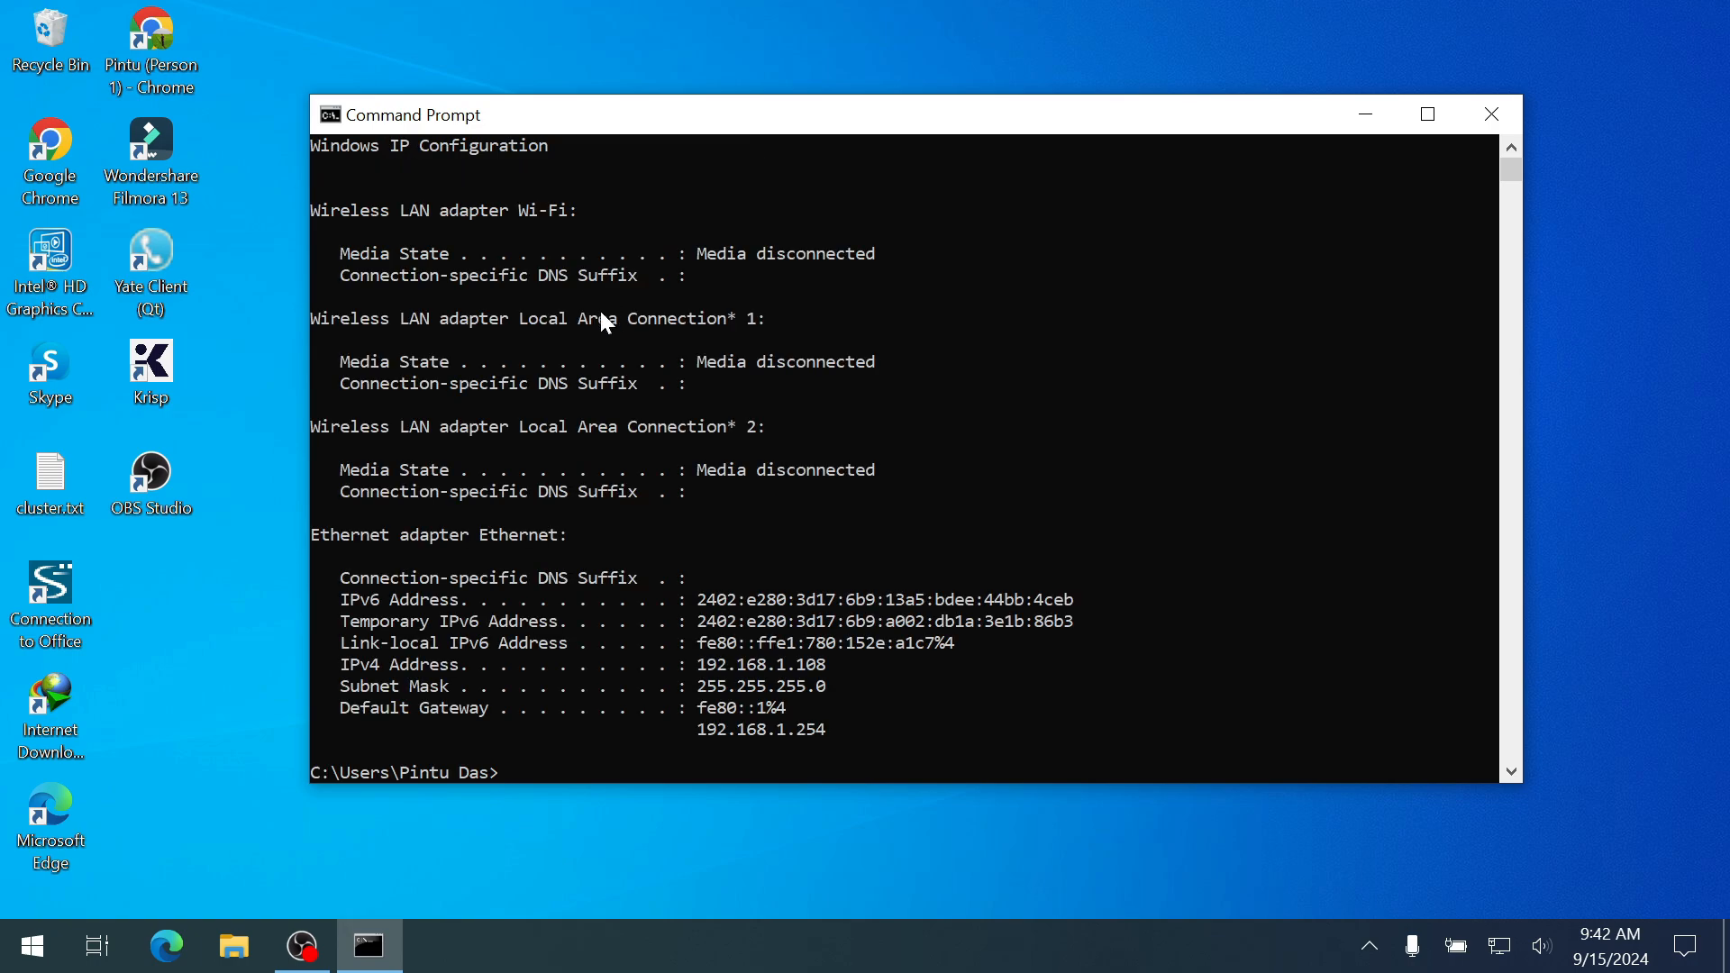
pyautogui.scroll(-1, 606, 322)
pyautogui.scroll(-2, 606, 321)
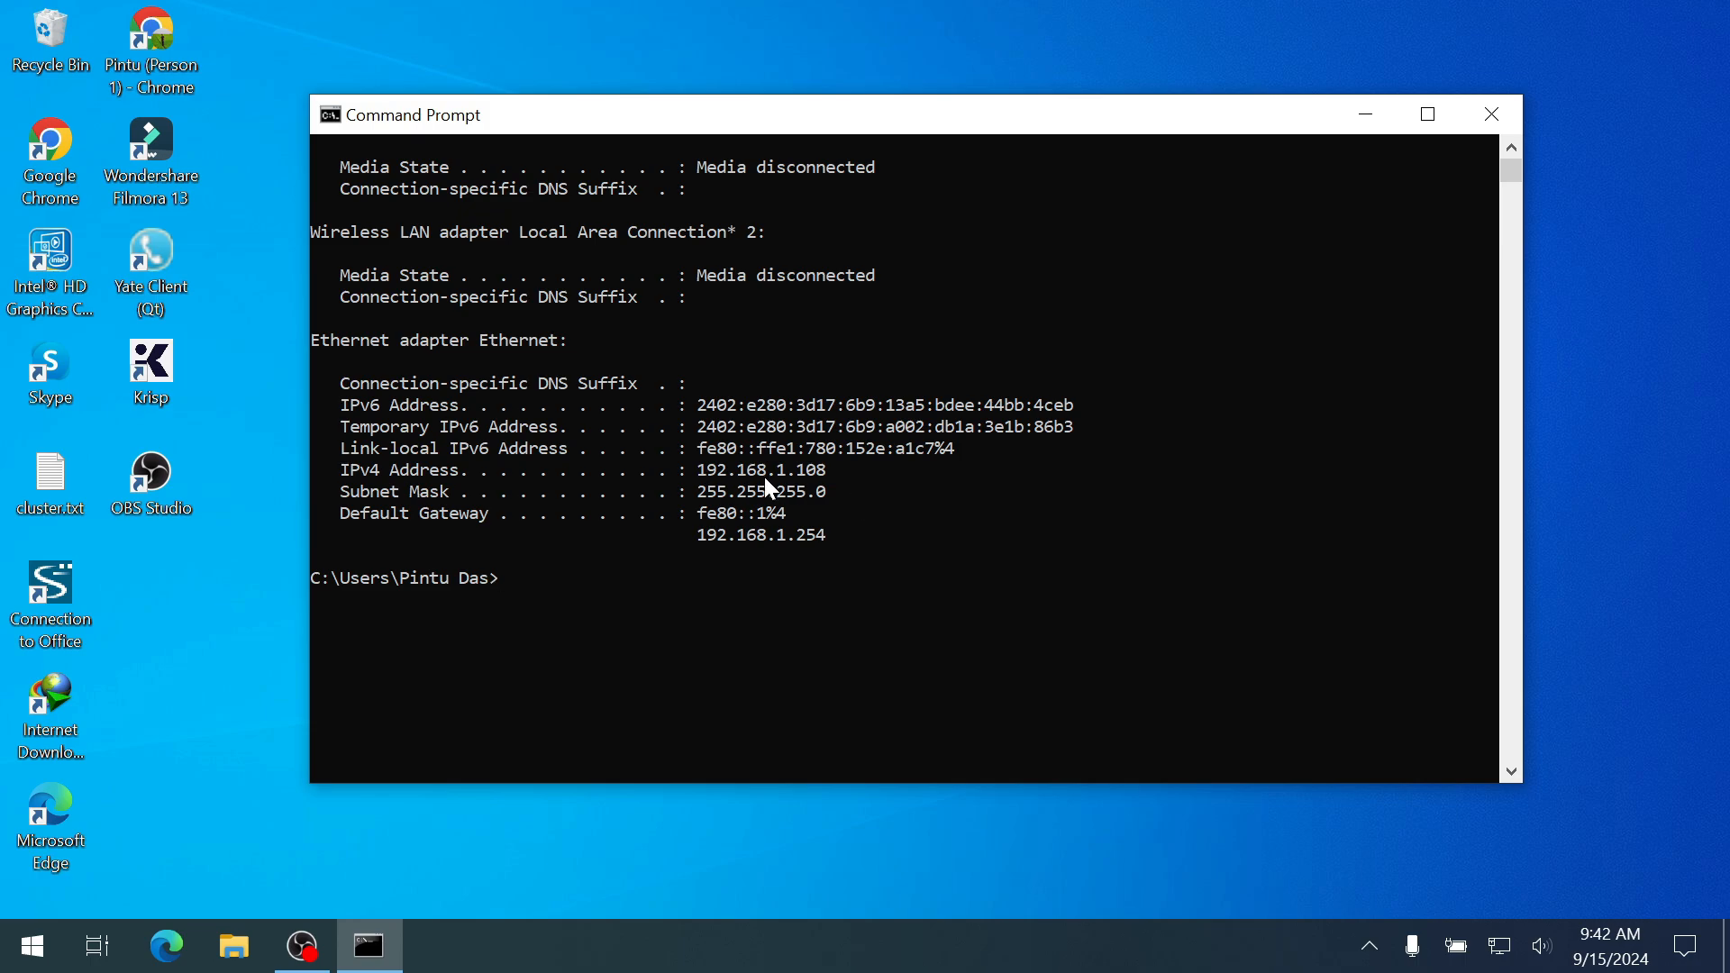
pyautogui.moveTo(694, 472); pyautogui.dragTo(787, 473)
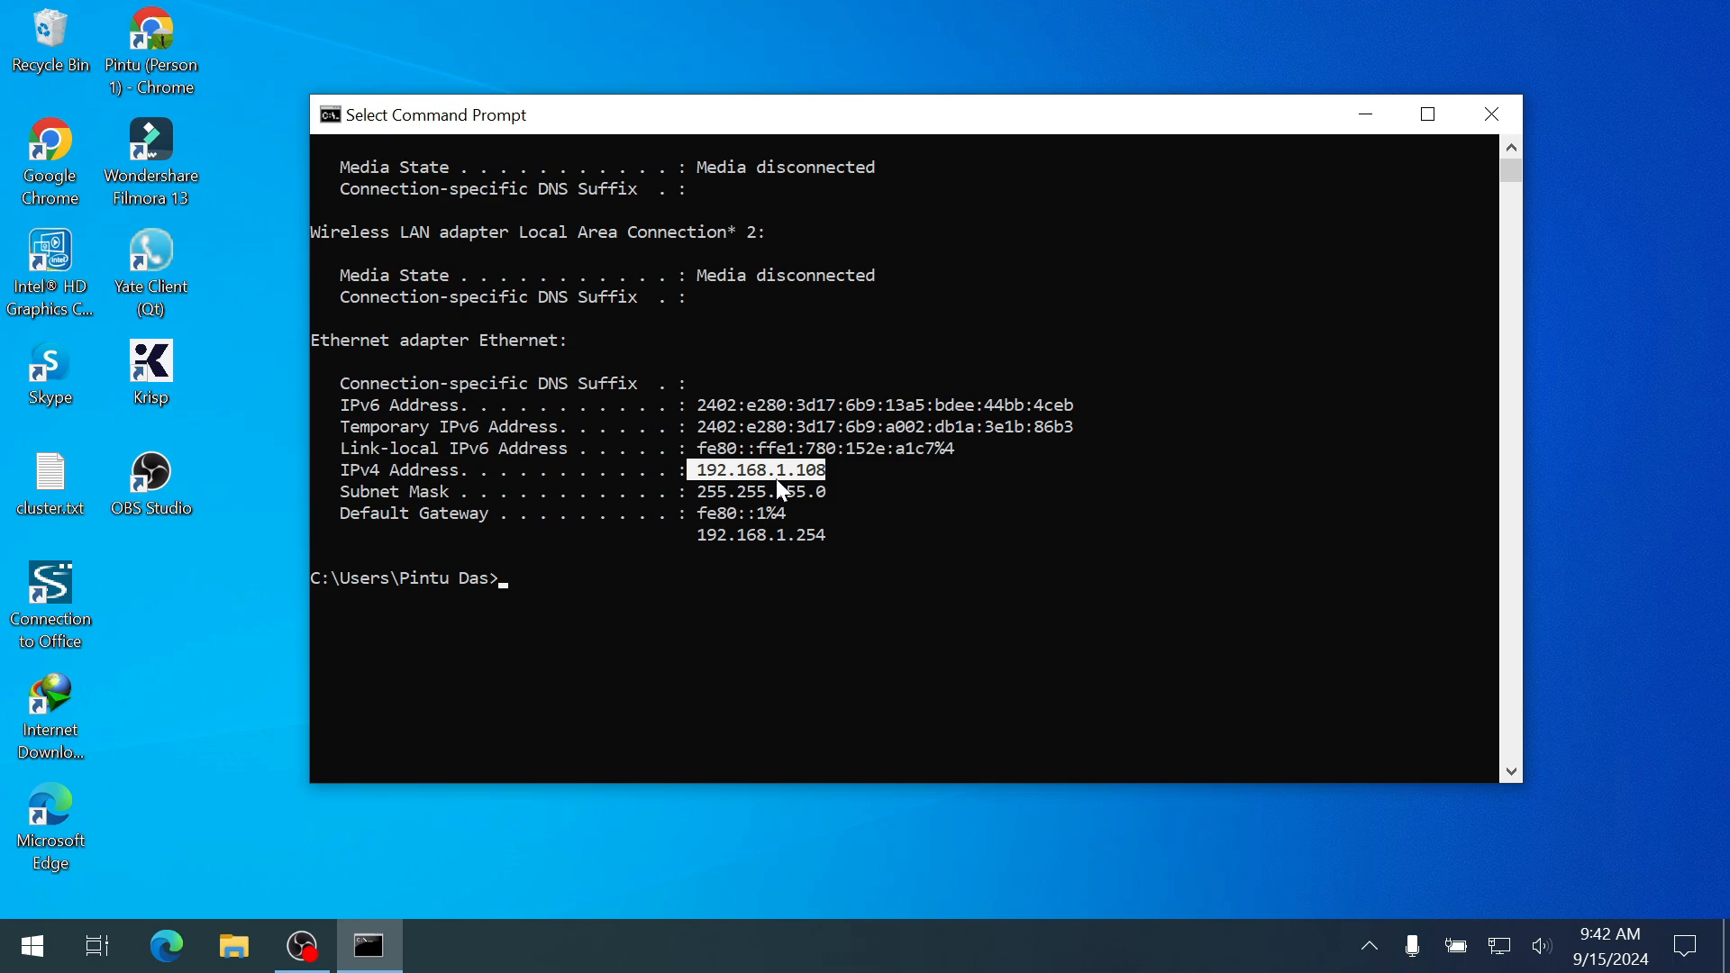
pyautogui.click(1366, 114)
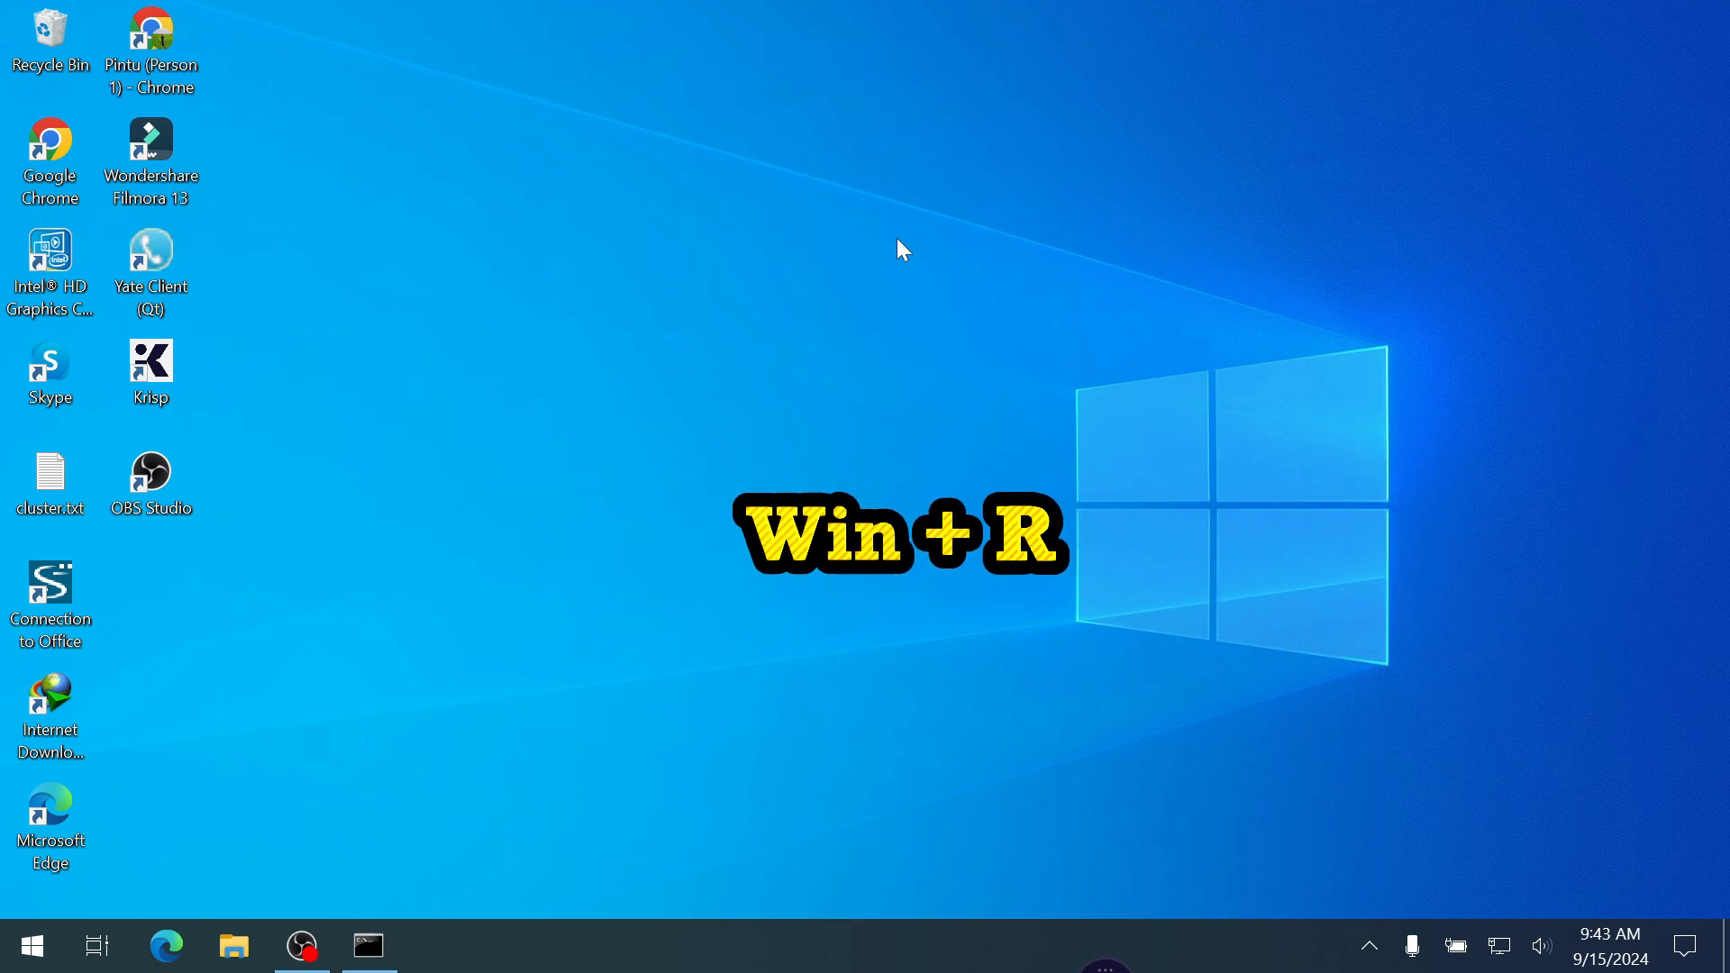
# - Open the Network Connections window by running ncpa.cpl
pyautogui.press('super+r')
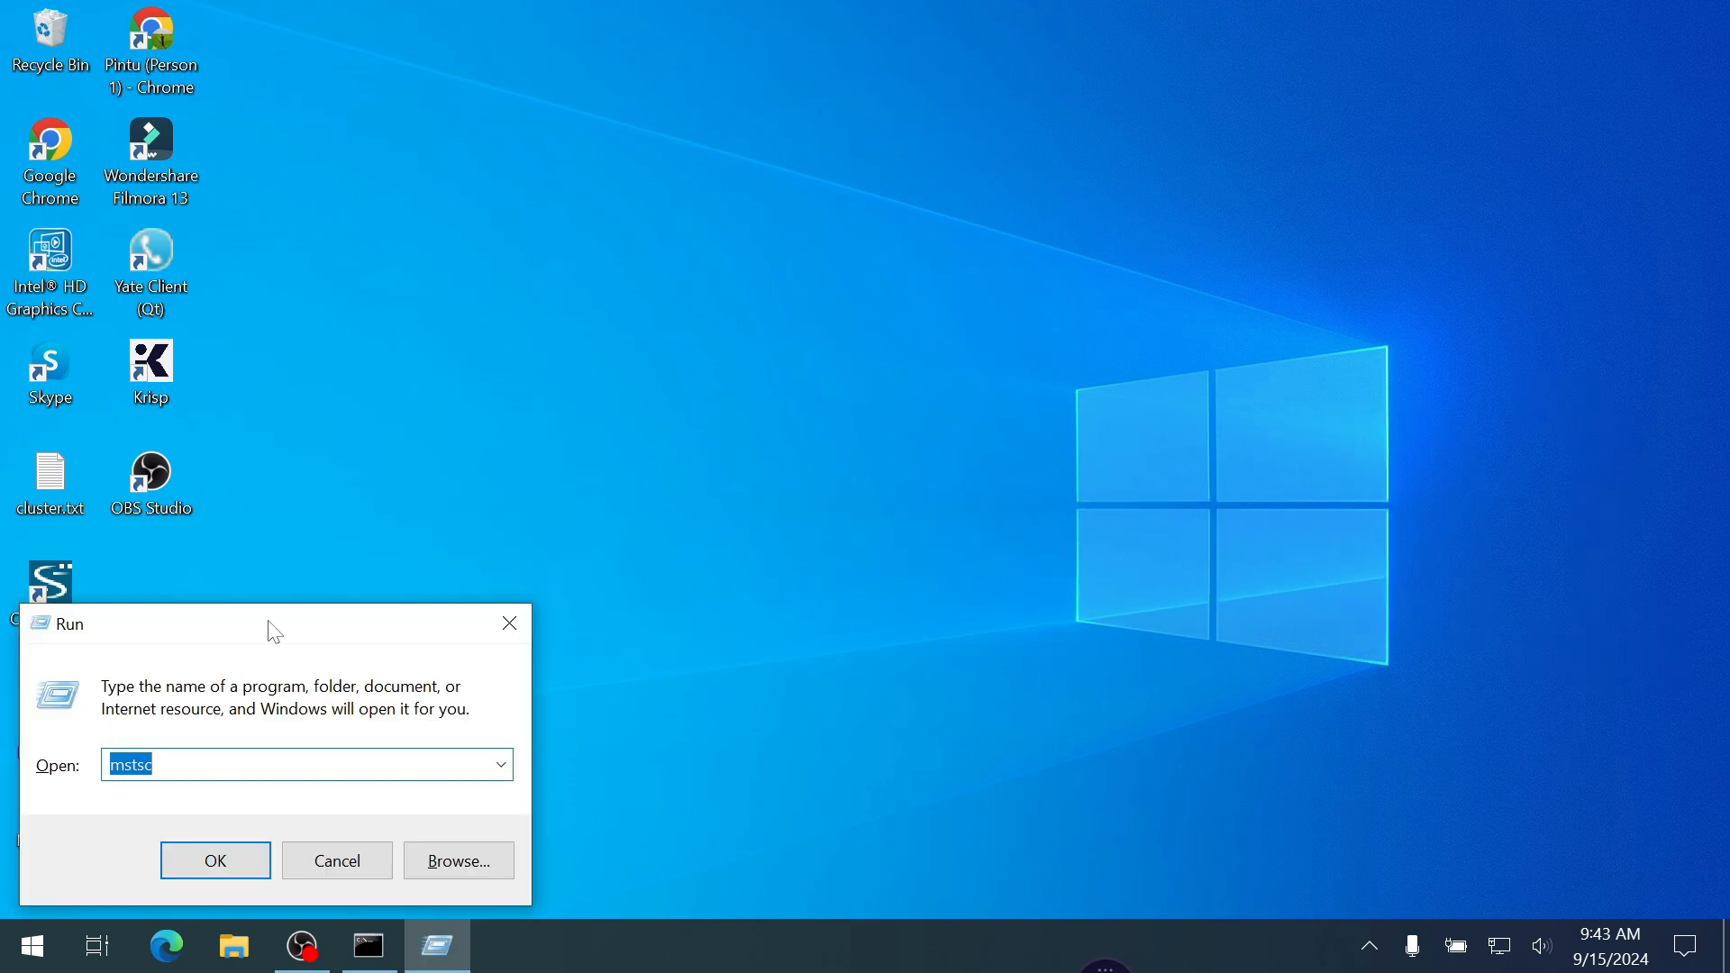
pyautogui.moveTo(270, 630); pyautogui.dragTo(666, 366)
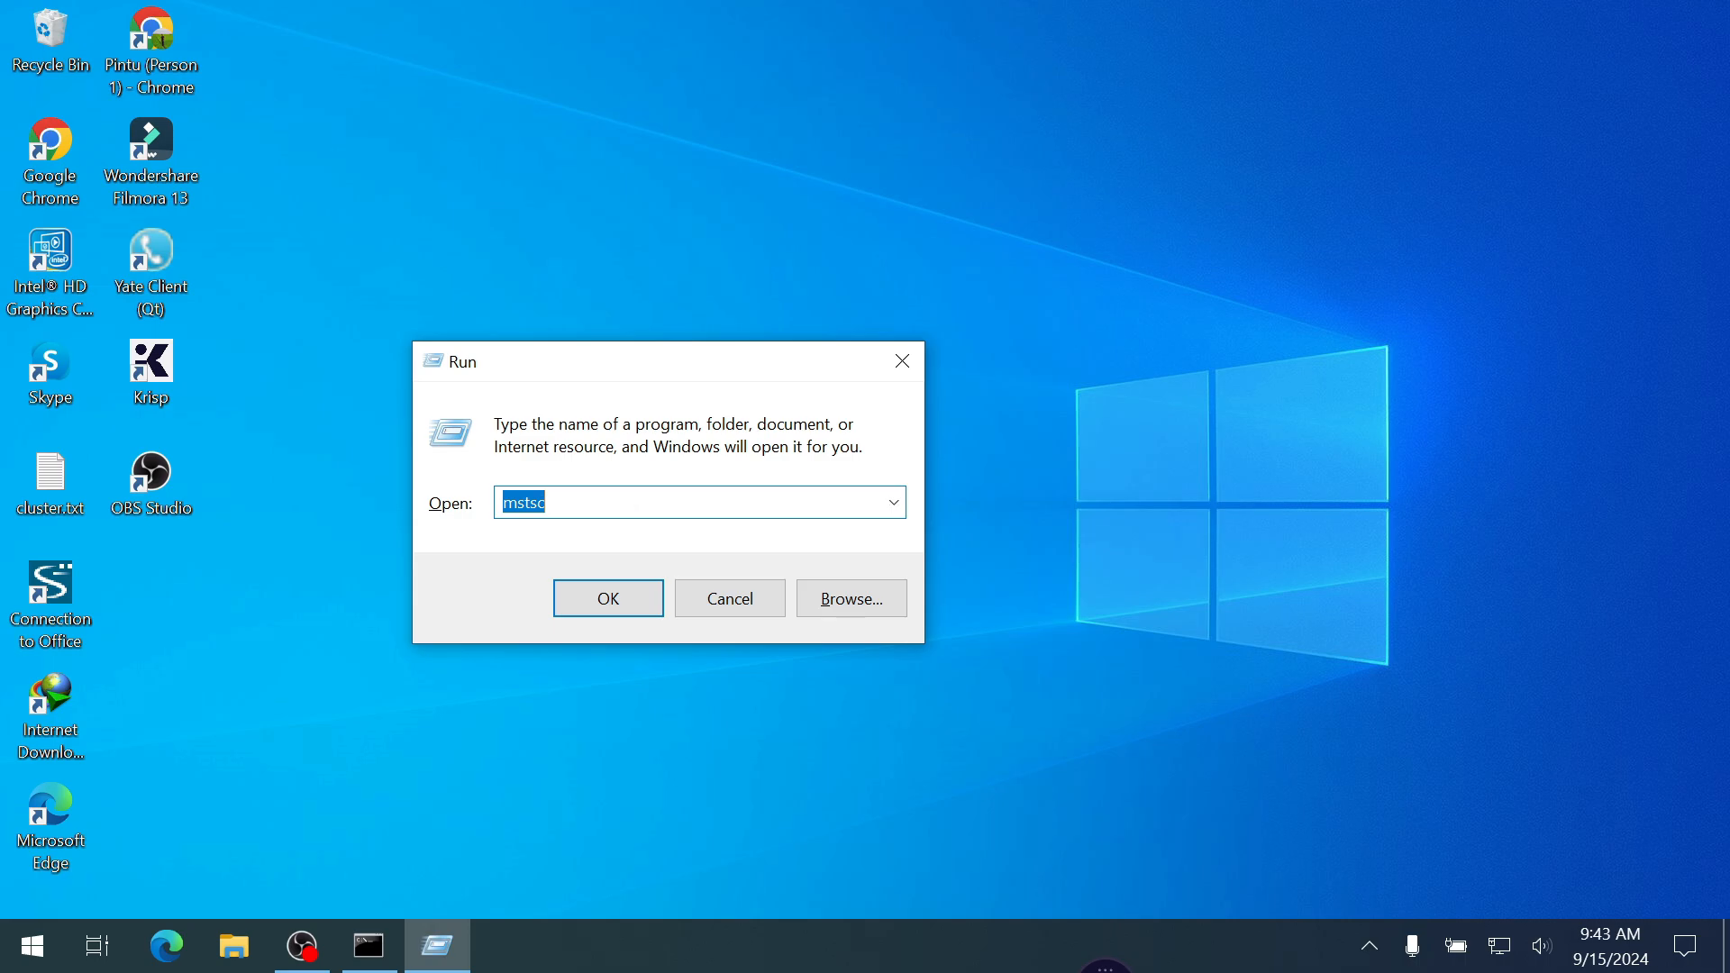
pyautogui.press('BackSpace')
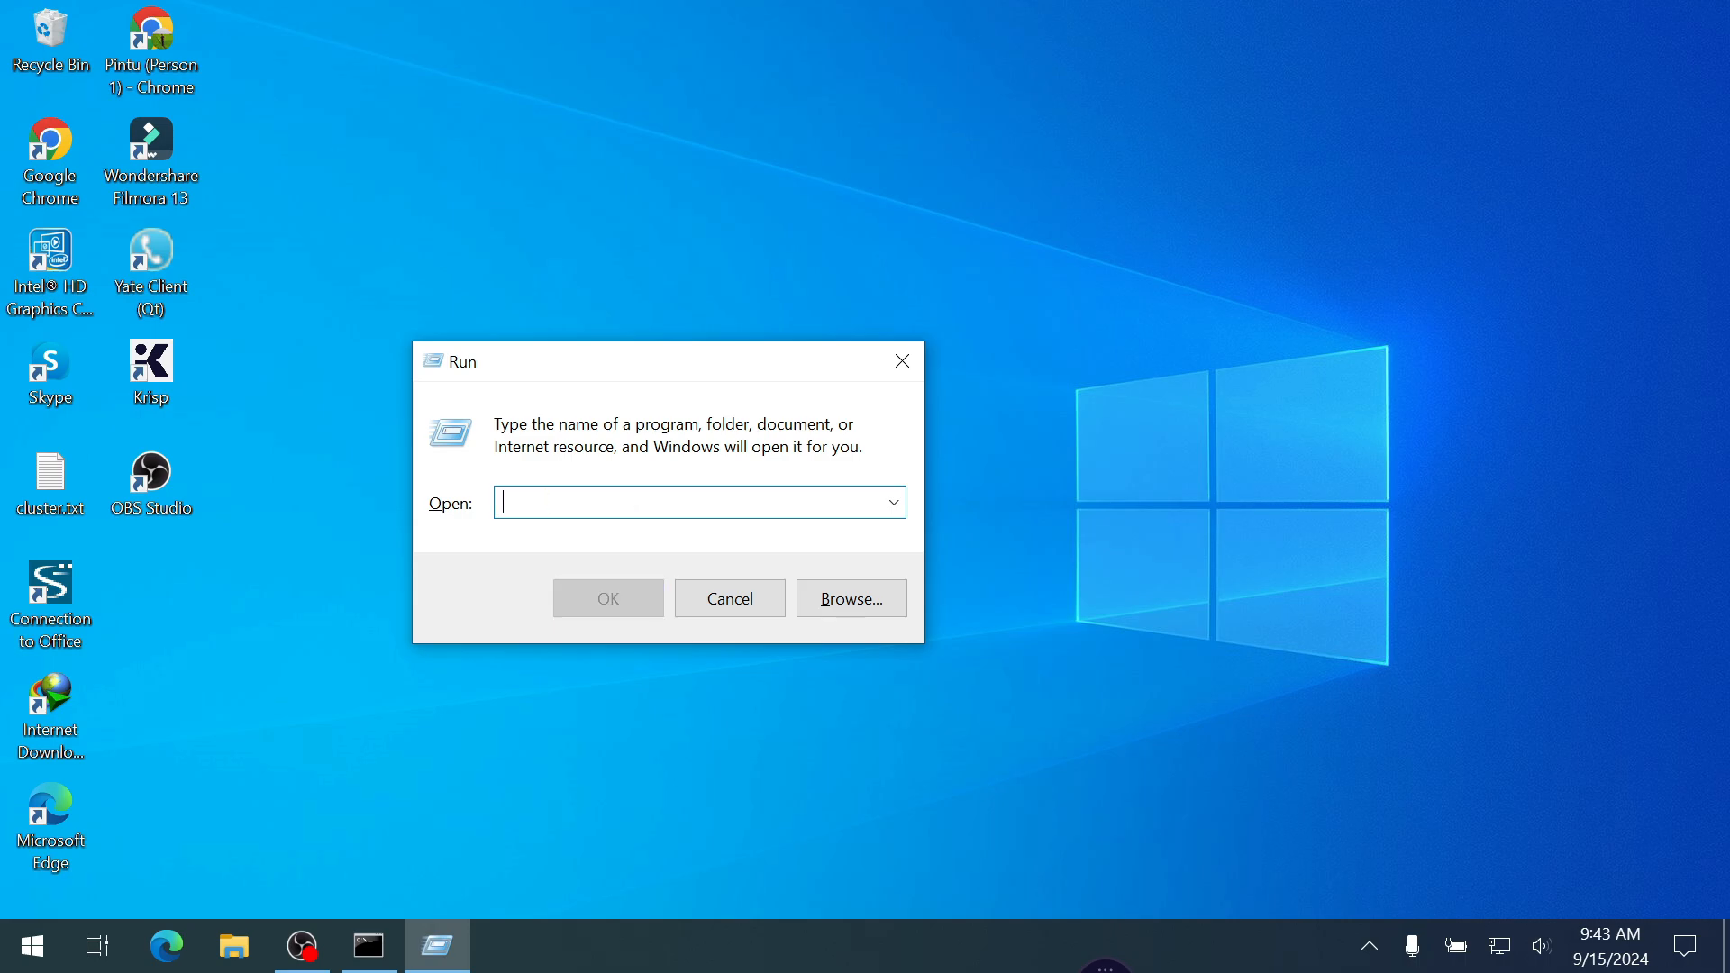
pyautogui.write('ncp')
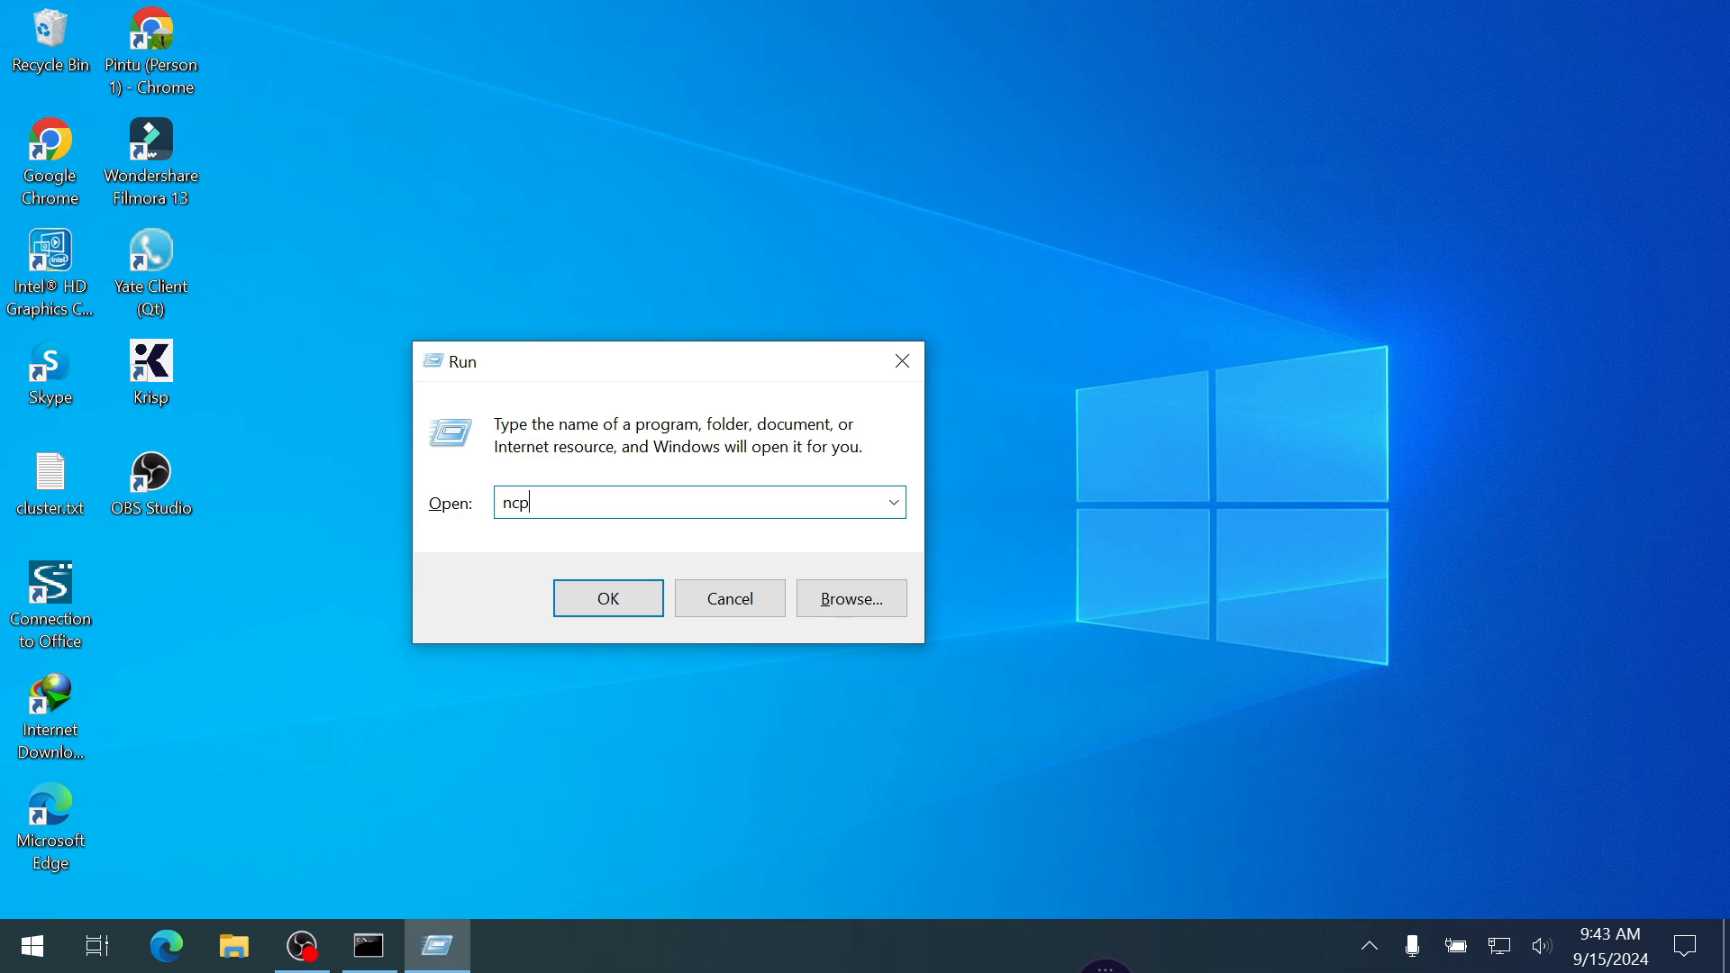
pyautogui.write('a.cpl')
pyautogui.click(616, 608)
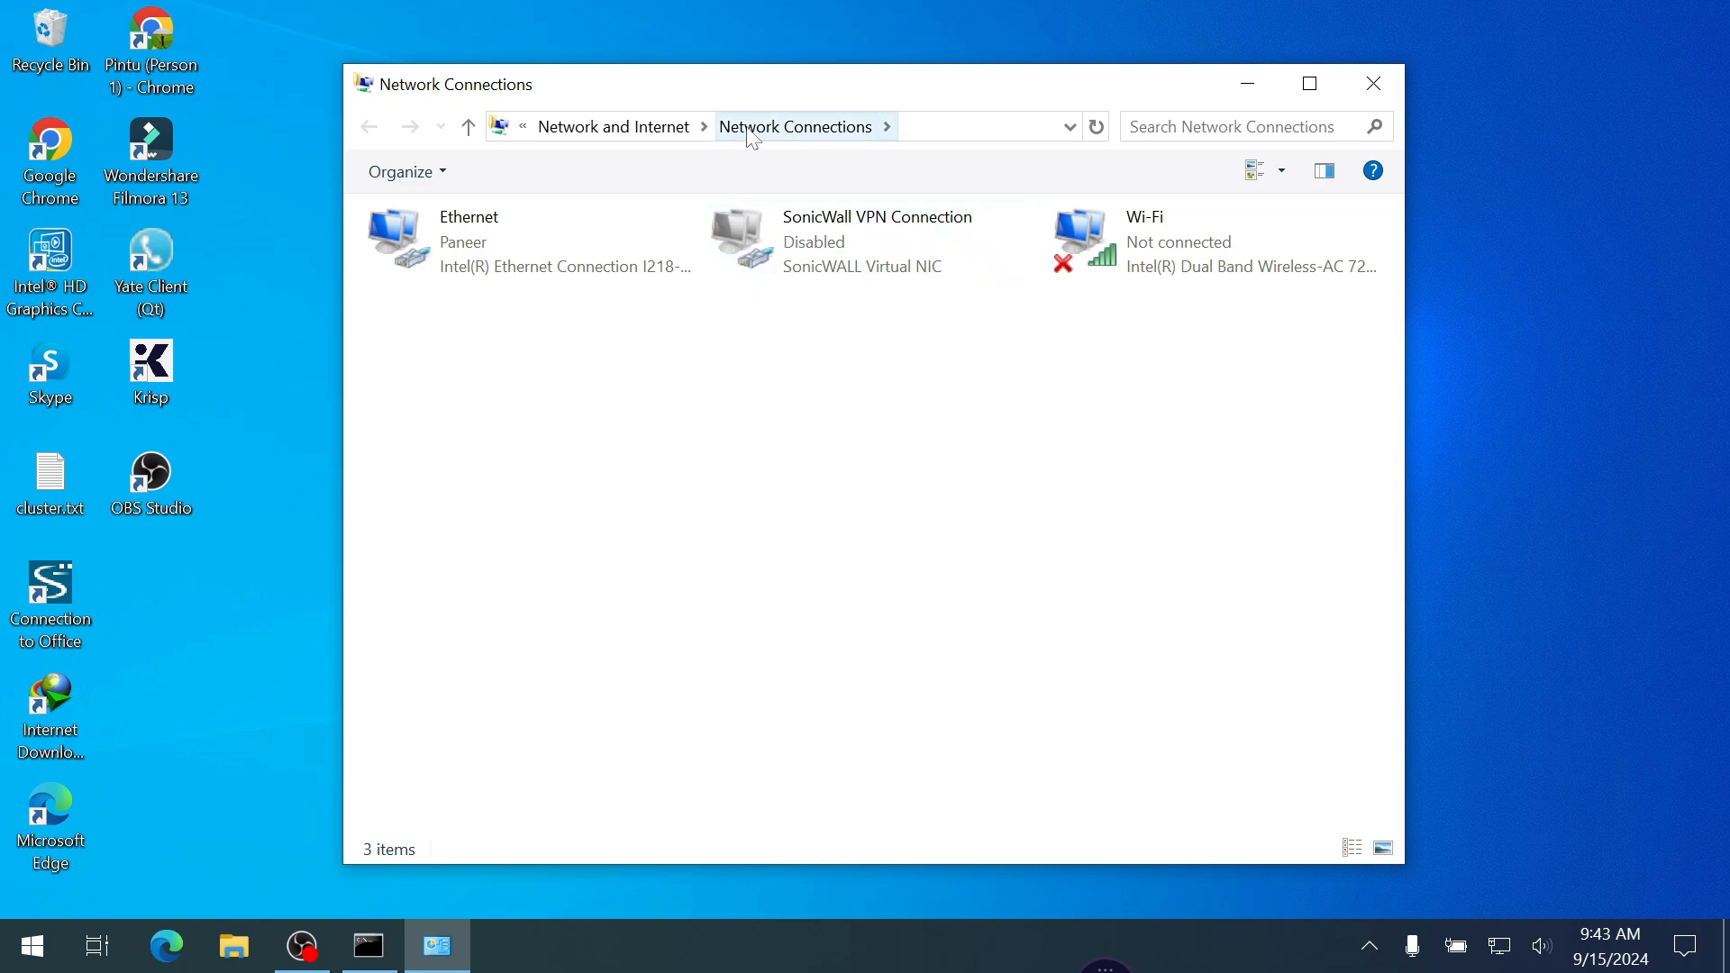
# - Check the Ethernet connection's details and compare its IPv4 address with the Command Prompt output
pyautogui.doubleClick(483, 231)
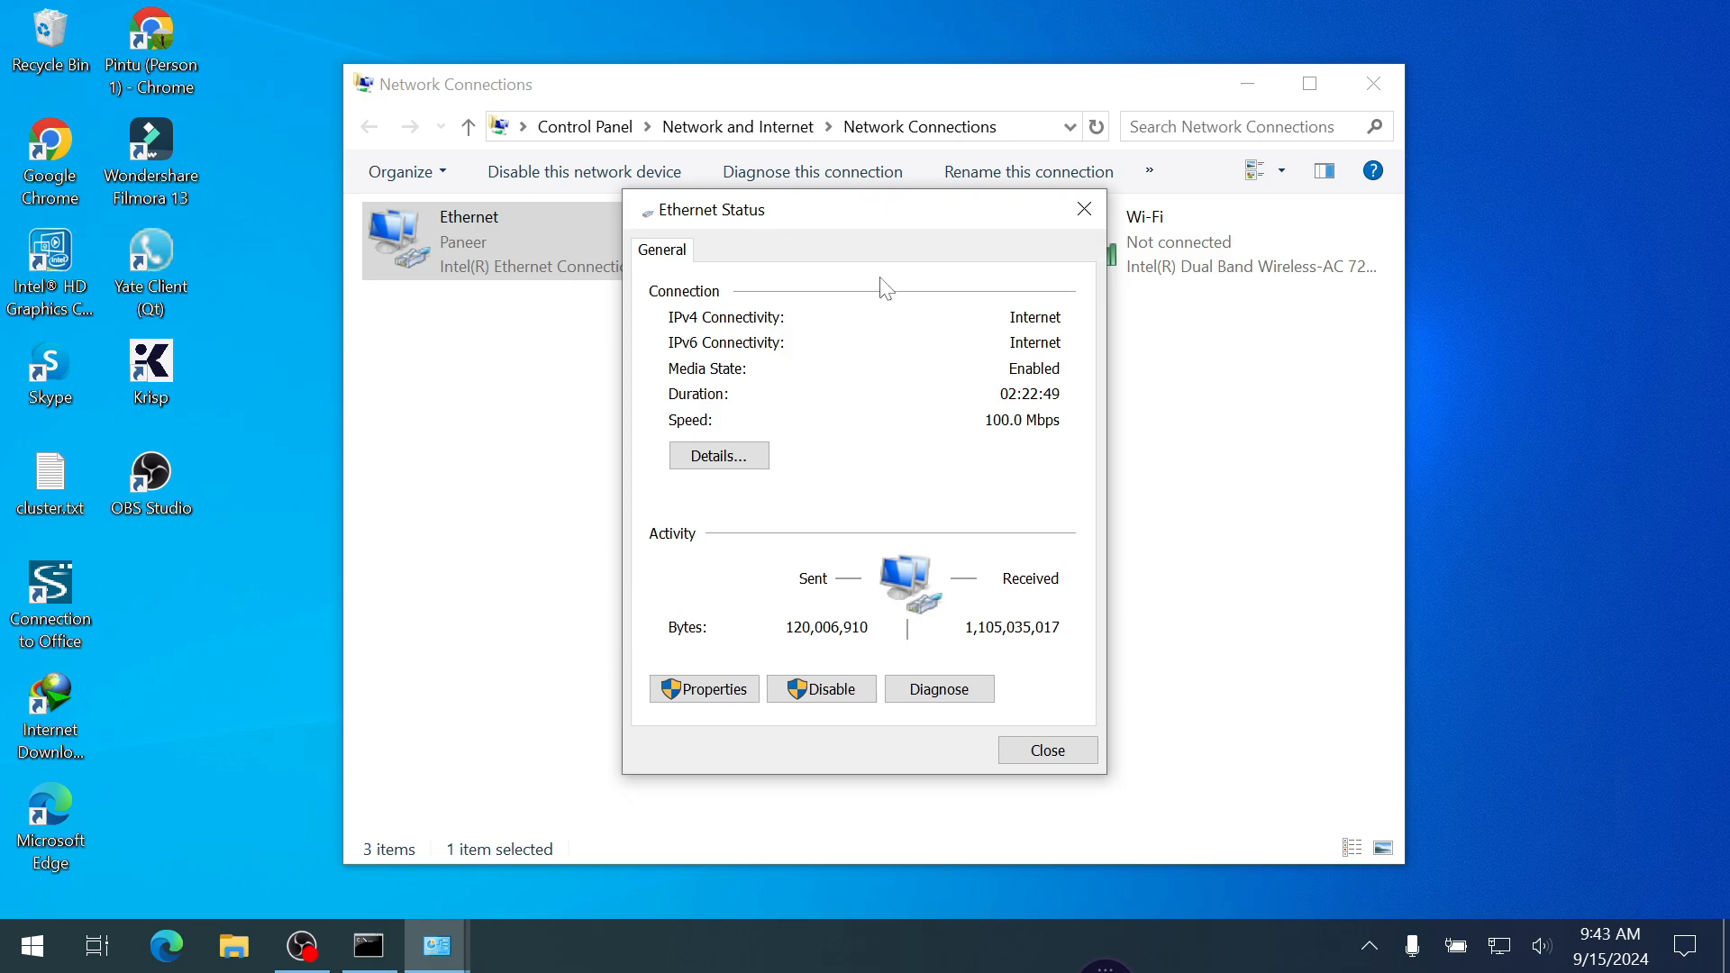
pyautogui.click(713, 461)
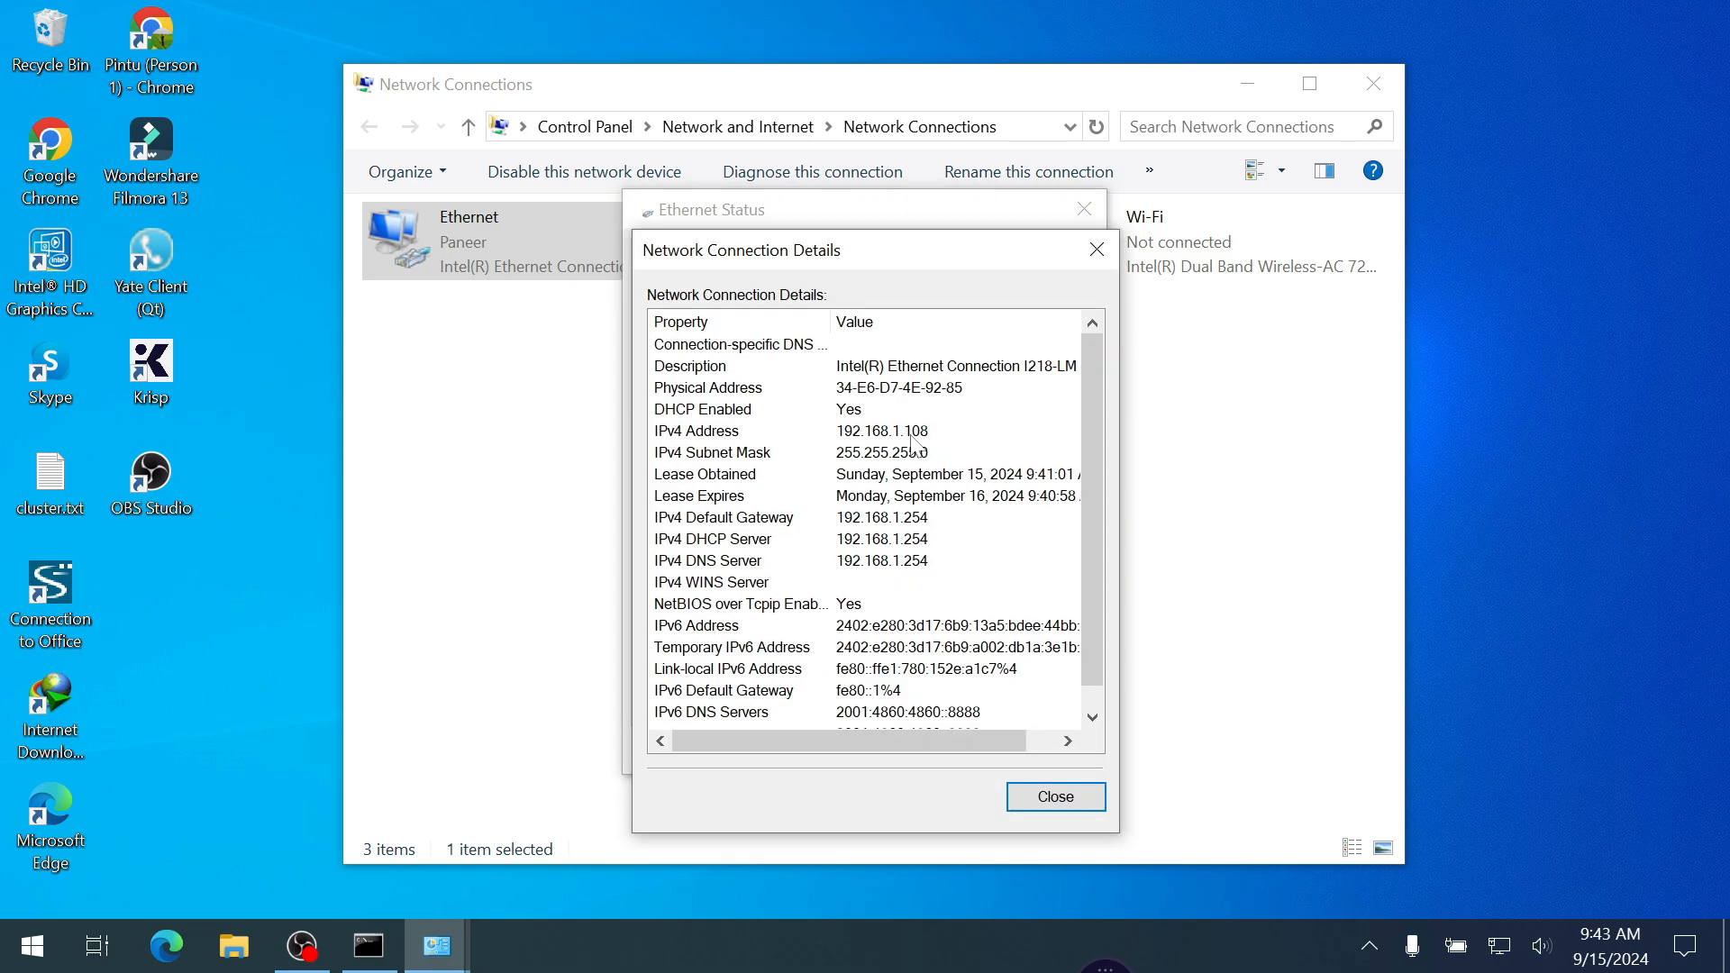
pyautogui.click(385, 957)
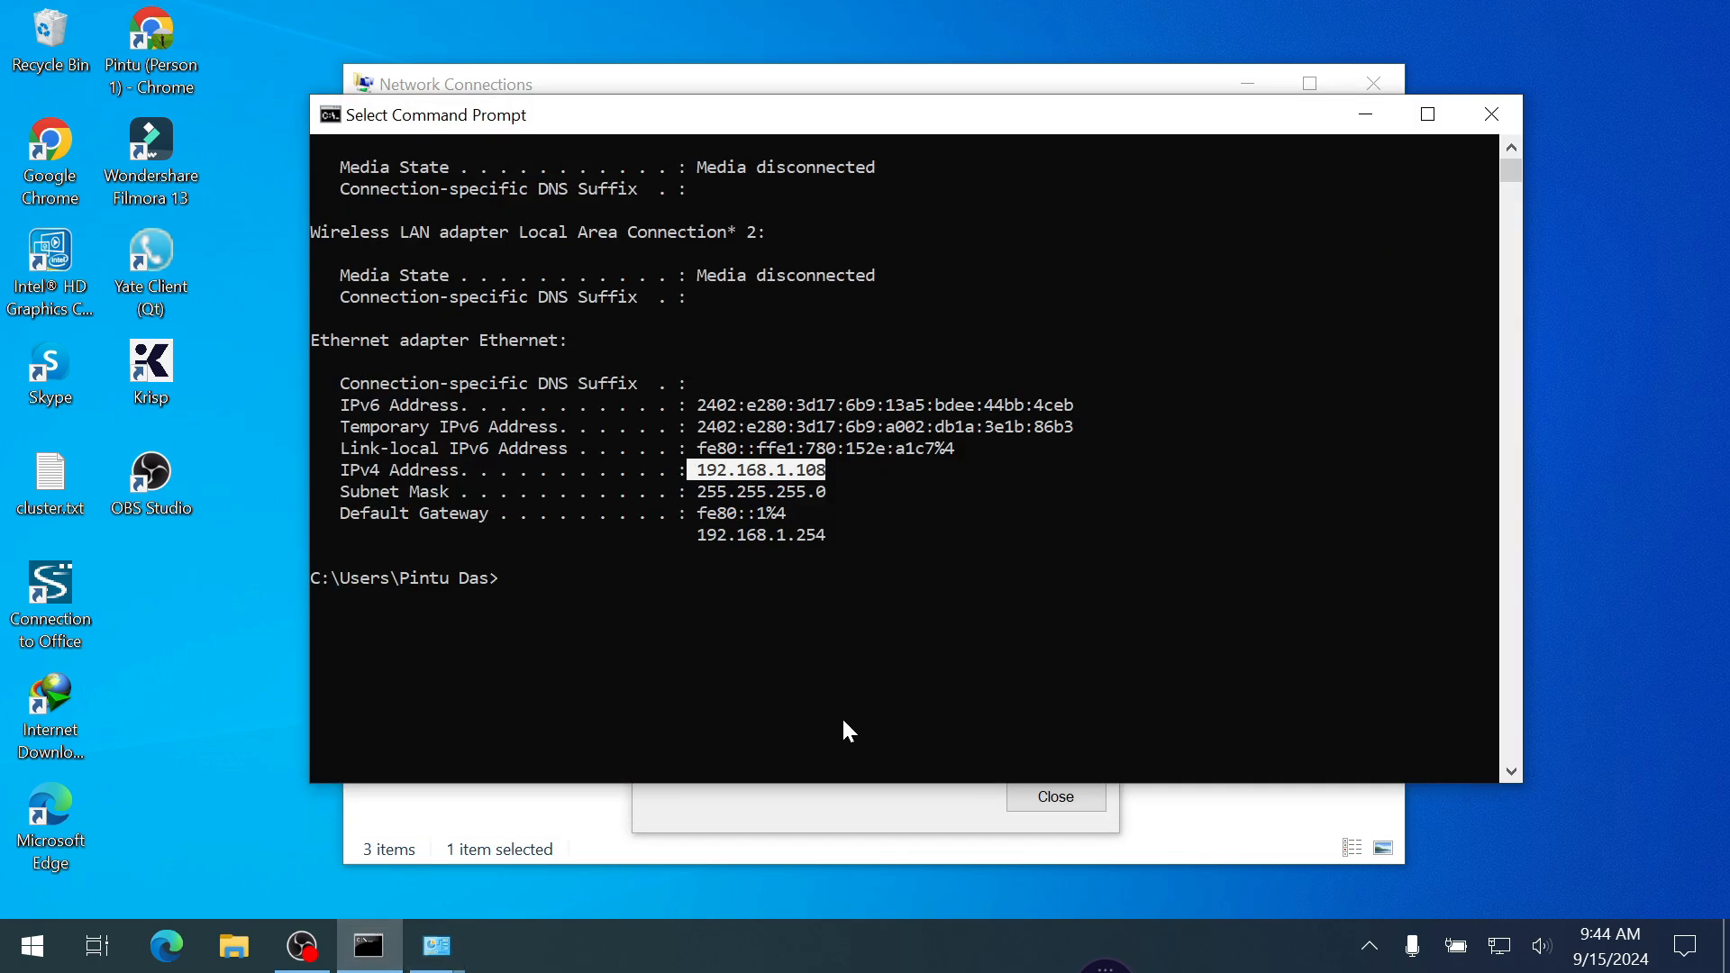
pyautogui.click(1364, 115)
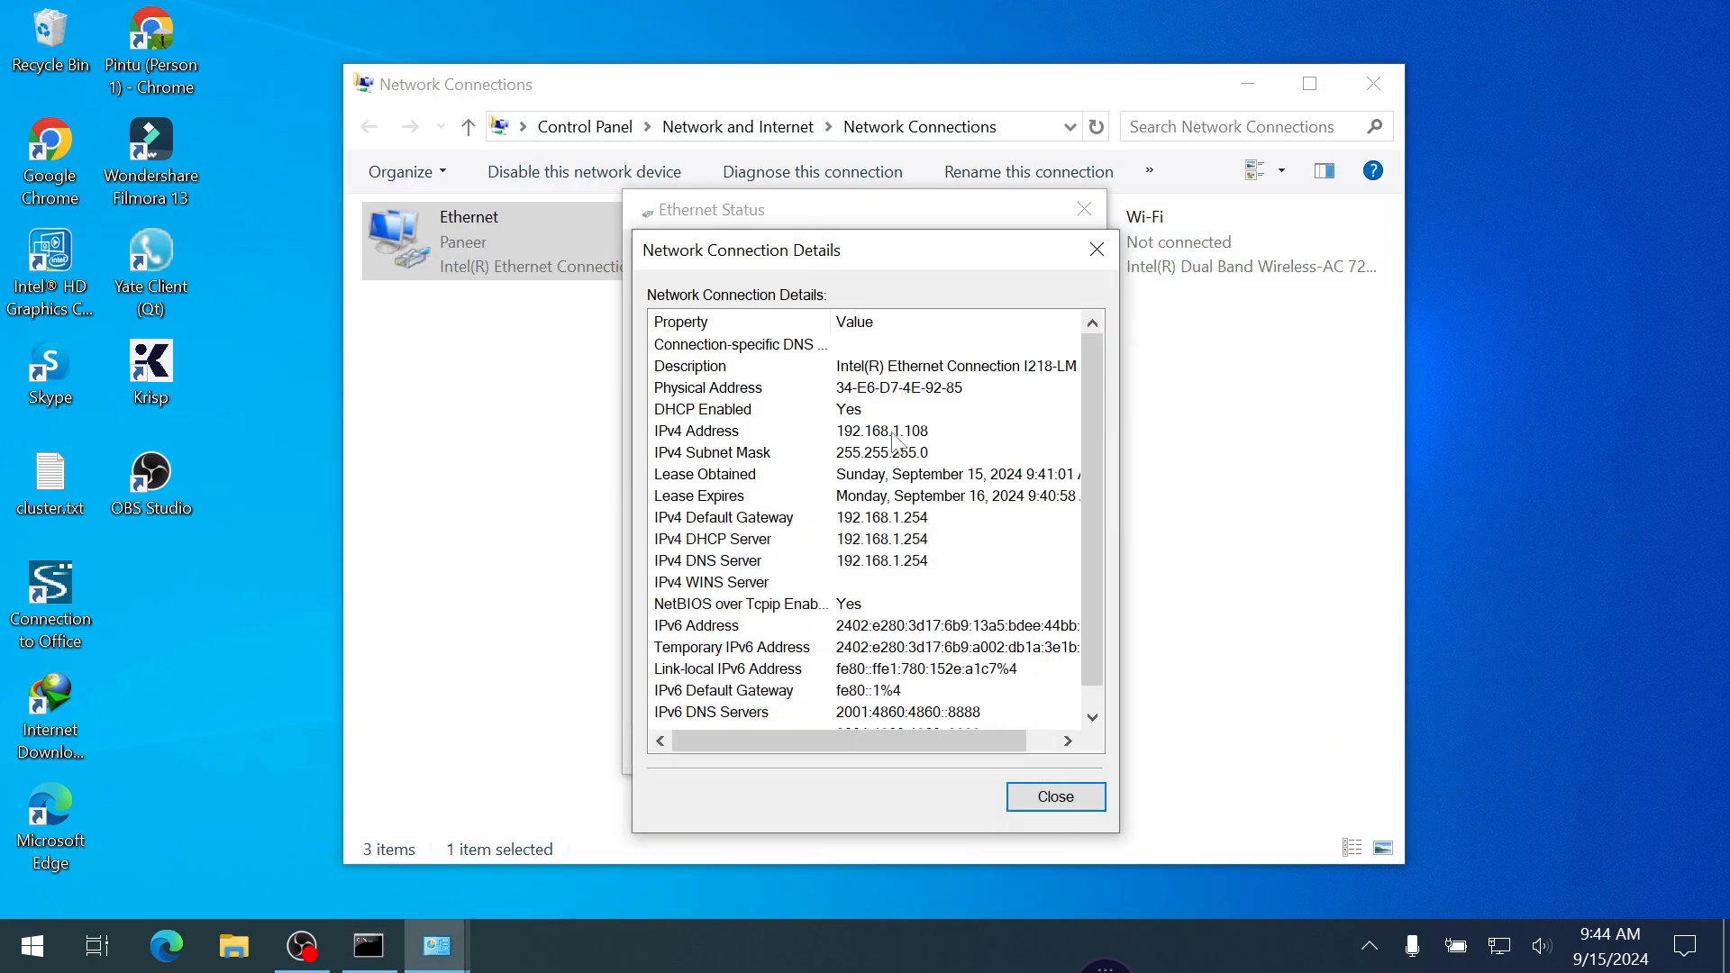
pyautogui.click(1051, 797)
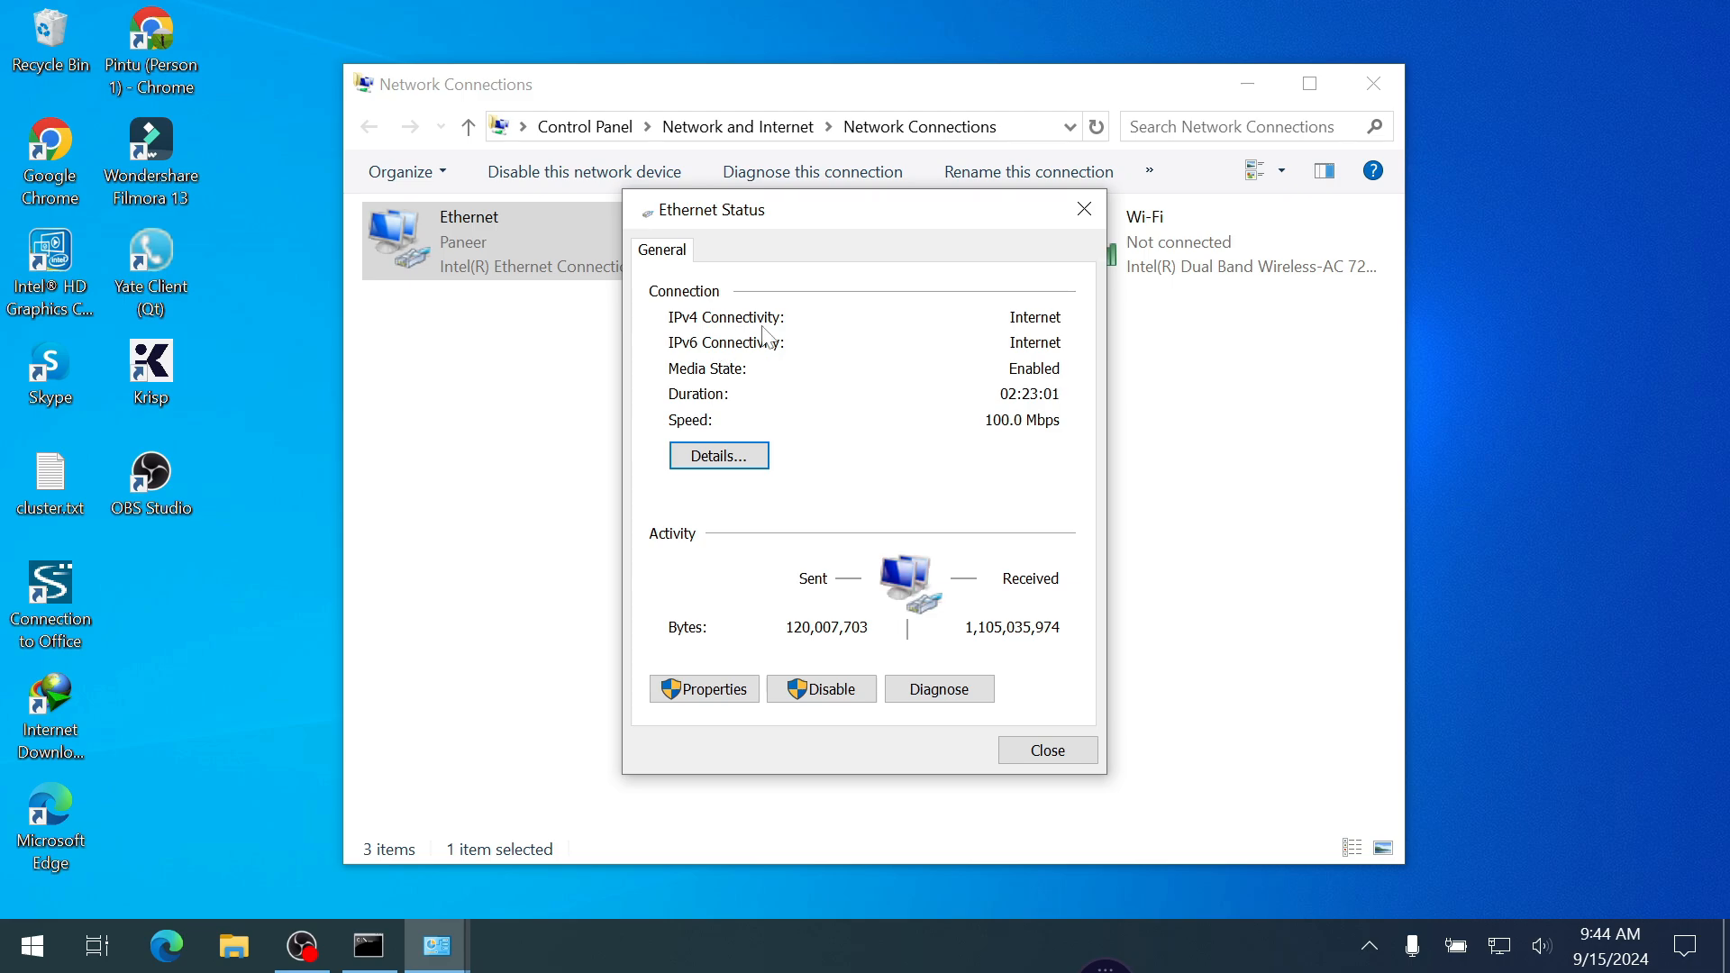
# - Open the Internet Protocol Version 4 (TCP/IPv4) properties of the Ethernet adapter
pyautogui.click(692, 698)
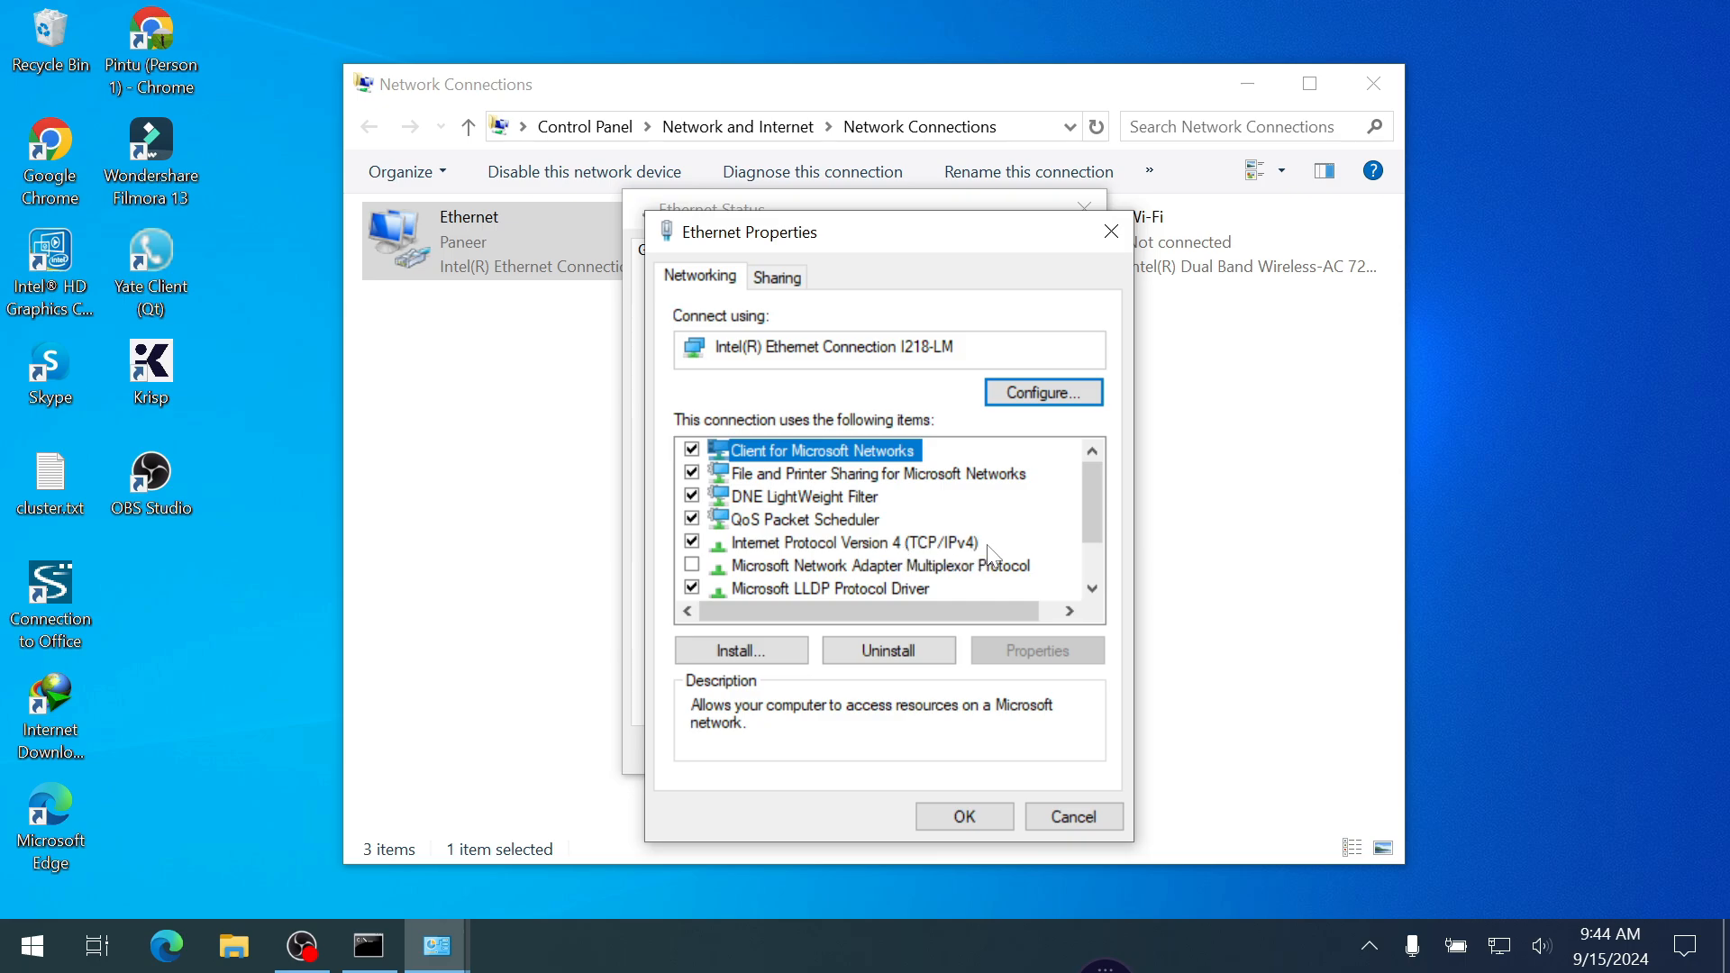
pyautogui.moveTo(990, 534)
pyautogui.mouseDown()
pyautogui.moveTo(694, 530)
pyautogui.moveTo(723, 579)
pyautogui.moveTo(949, 563)
pyautogui.moveTo(1008, 543)
pyautogui.moveTo(991, 534)
pyautogui.mouseUp()
pyautogui.press('Escape')
pyautogui.click(895, 540)
pyautogui.doubleClick(899, 545)
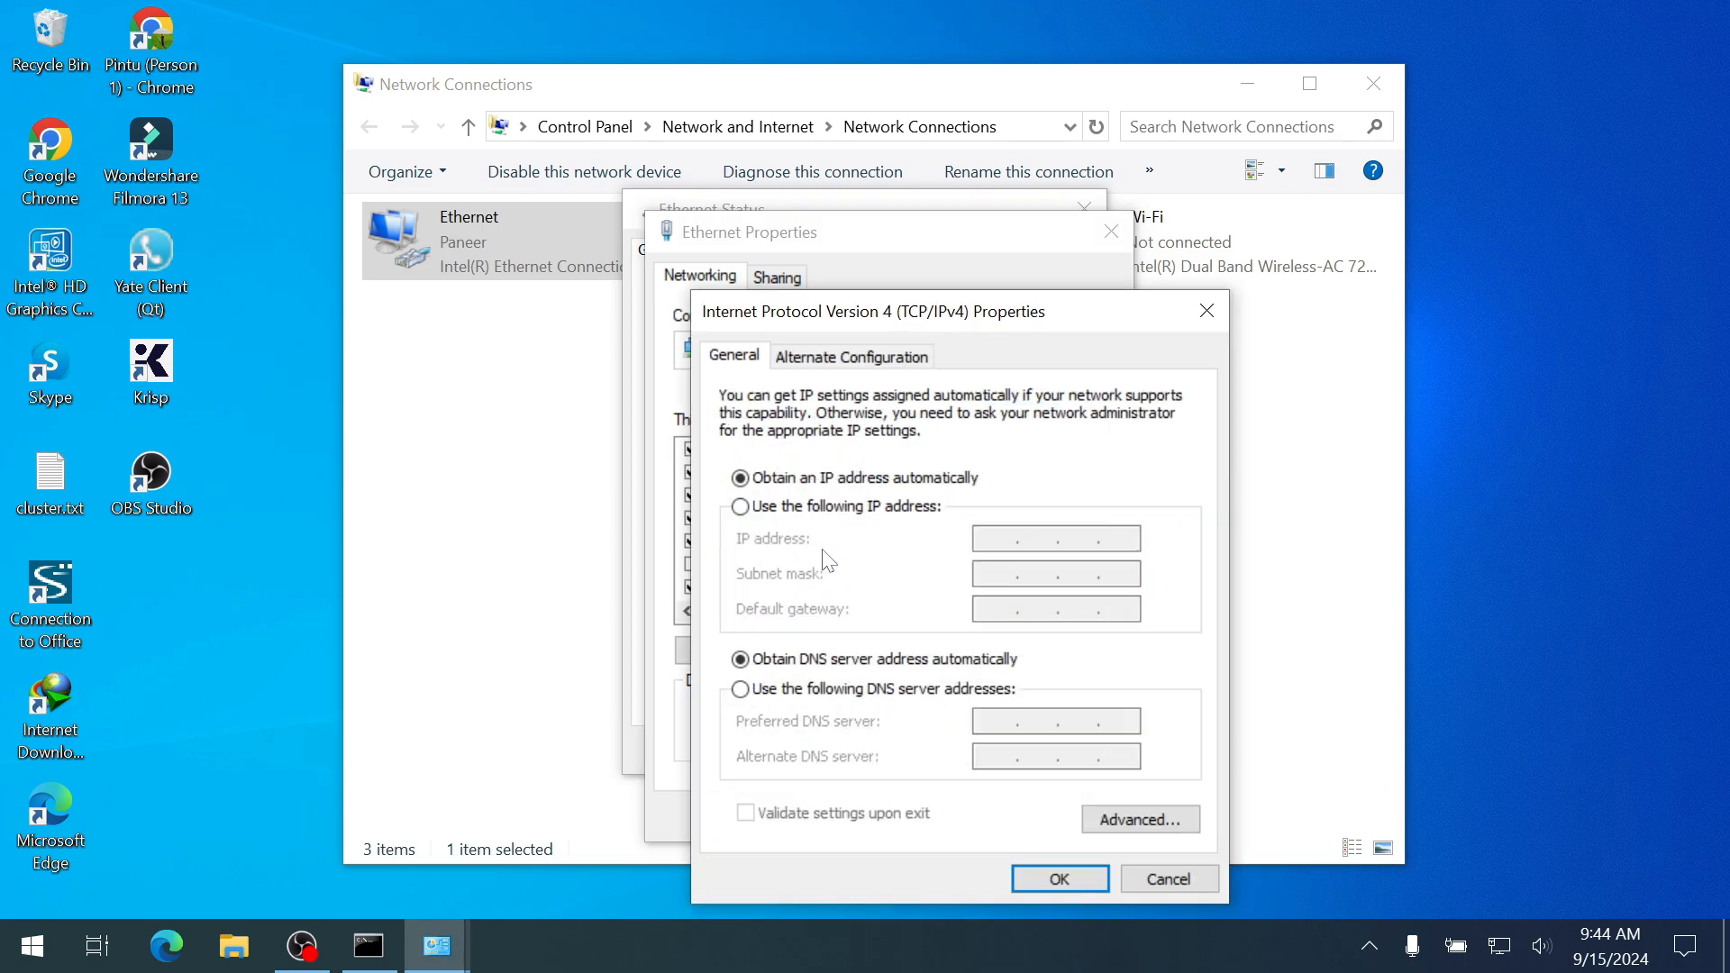
pyautogui.moveTo(942, 325); pyautogui.dragTo(885, 241)
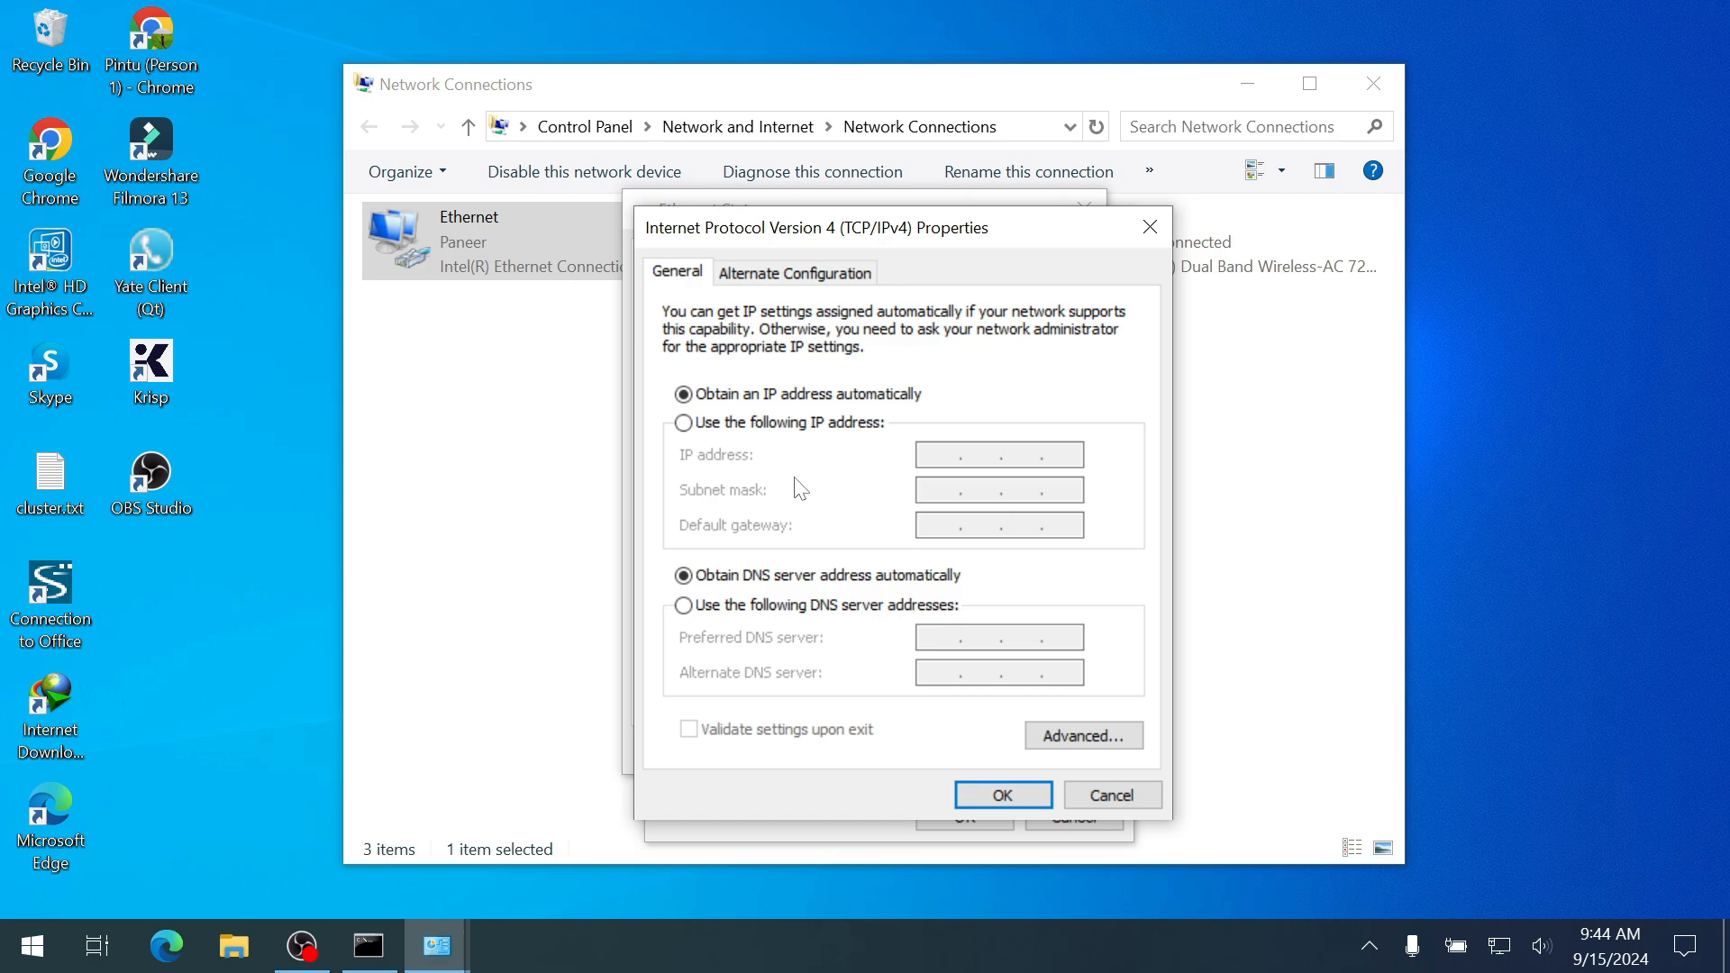
# - Enter static IP address 192.168.1.5, subnet mask 255.255.255.0 and default gateway 192.168.1.254 for the Ethernet adapter
pyautogui.click(736, 427)
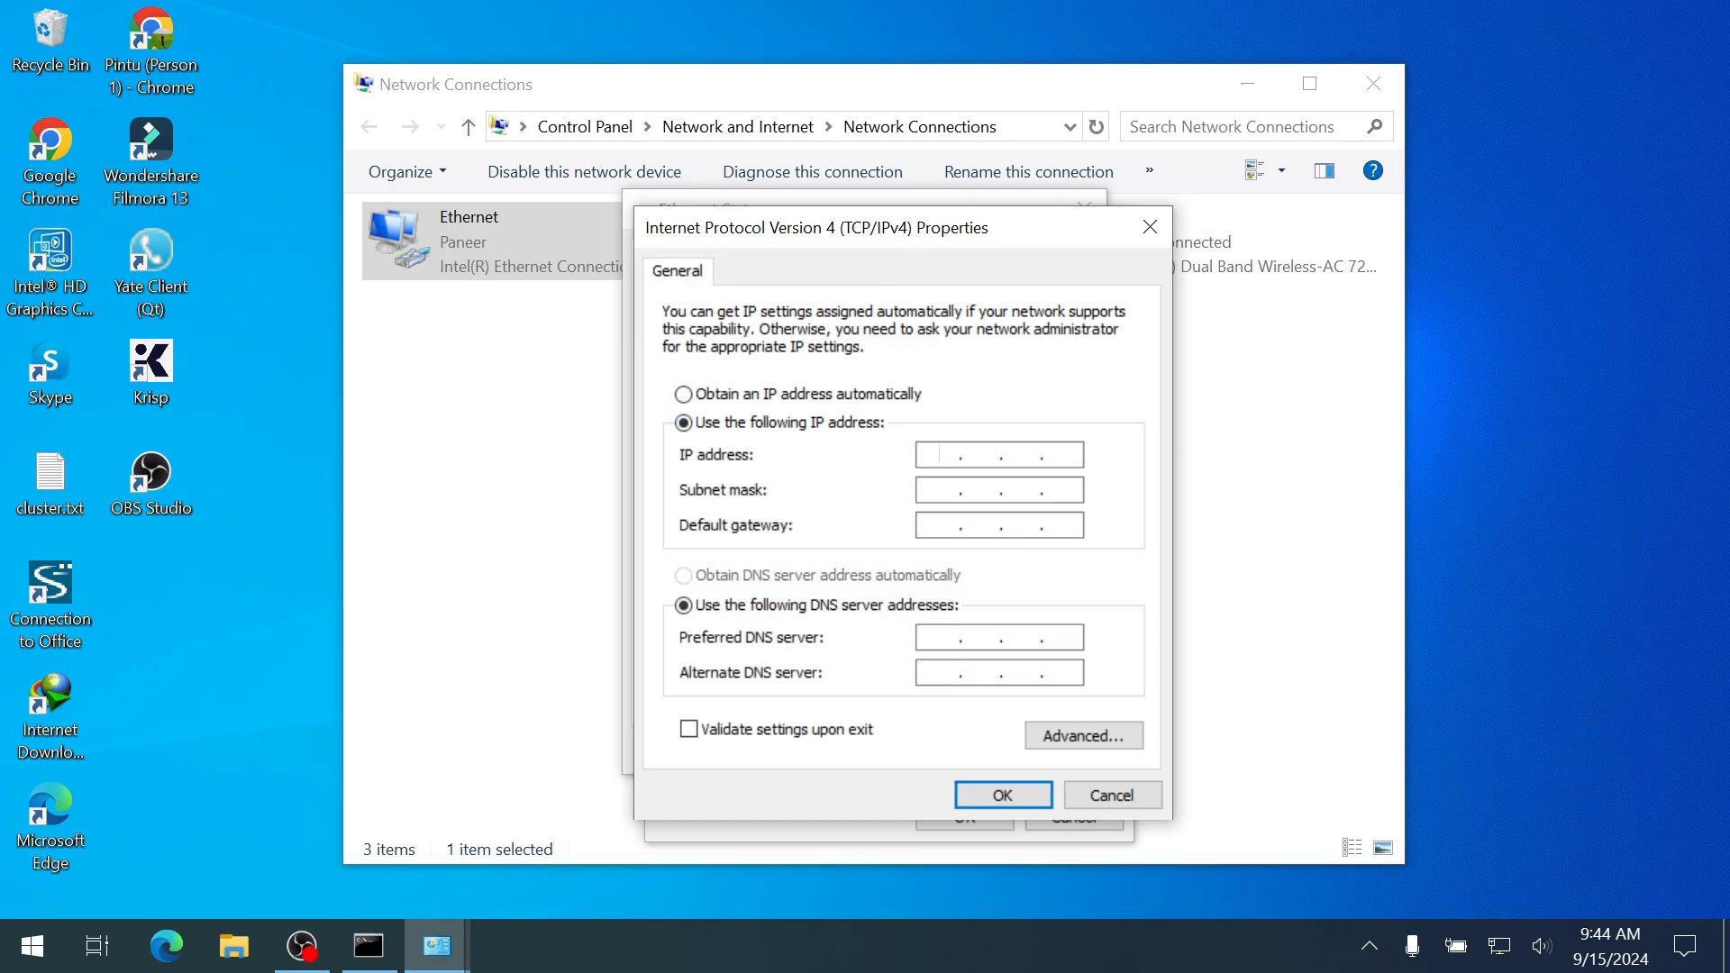
pyautogui.write('192 . 168 . 1 . 5')
pyautogui.press('Tab')
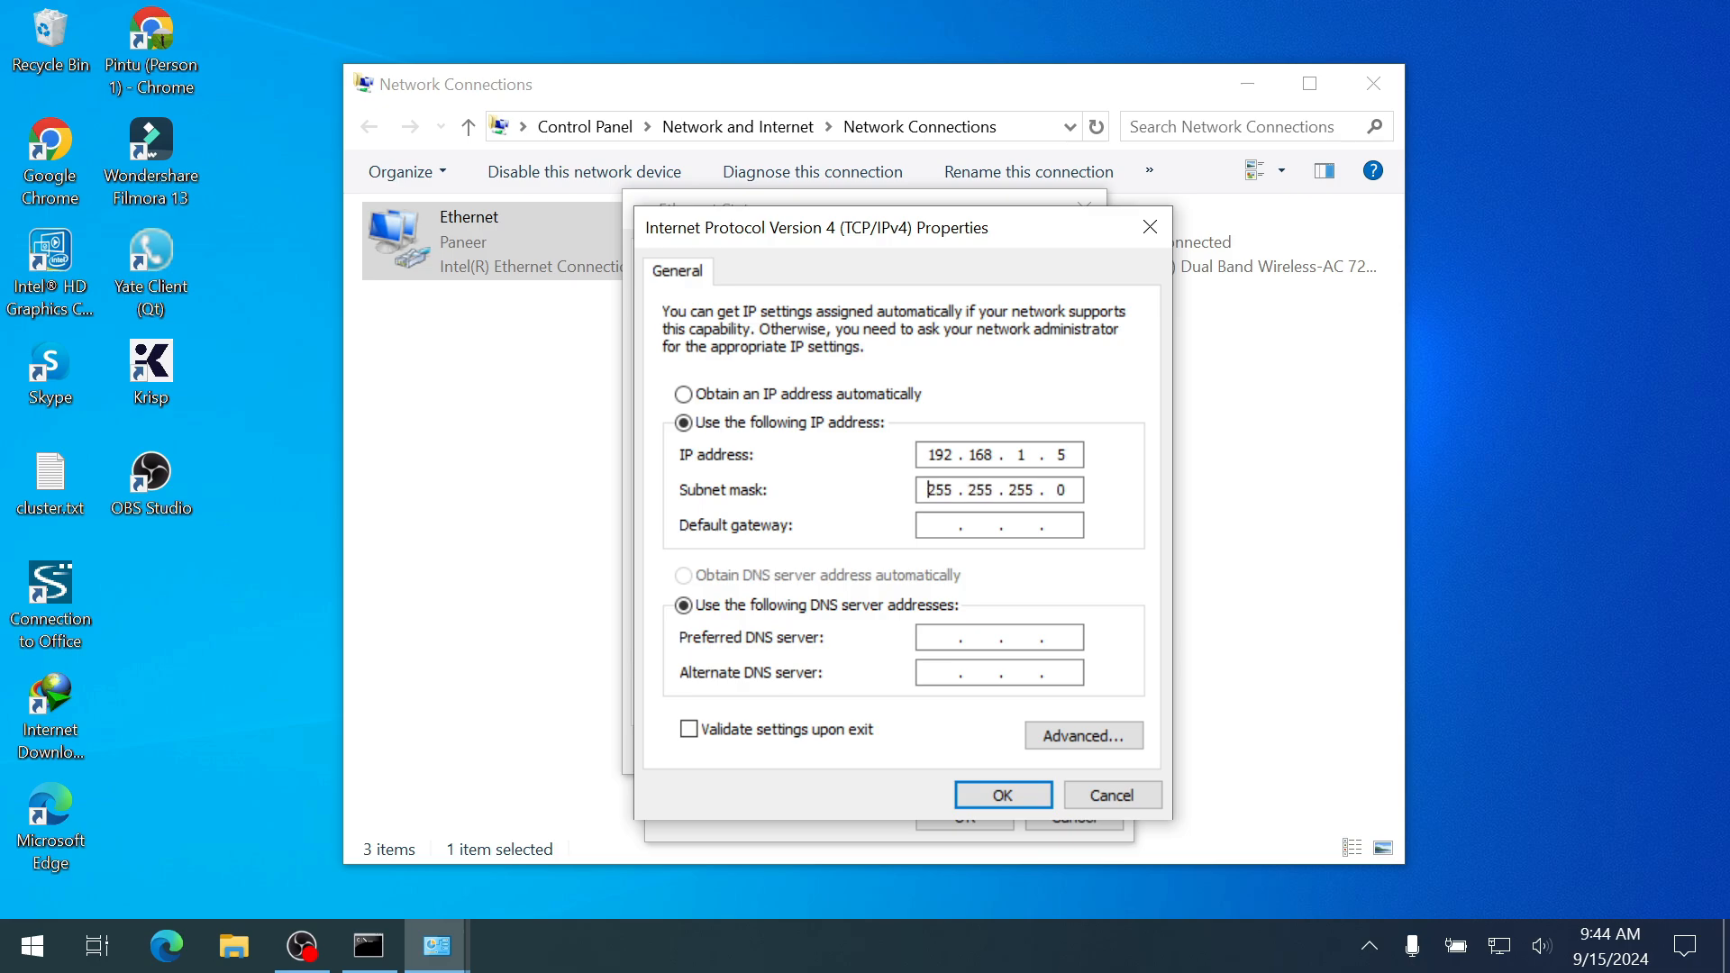
pyautogui.click(943, 526)
pyautogui.write('192 . 168 . 1 . 254')
# - Set the preferred DNS server to 8.8.8.8 and the alternate to 4.2.2.2, then apply the settings and close the Ethernet dialogs
pyautogui.click(941, 638)
pyautogui.write('8 . 8 . ')
pyautogui.write('8 . 8')
pyautogui.press('Tab')
pyautogui.write('4.2.2.')
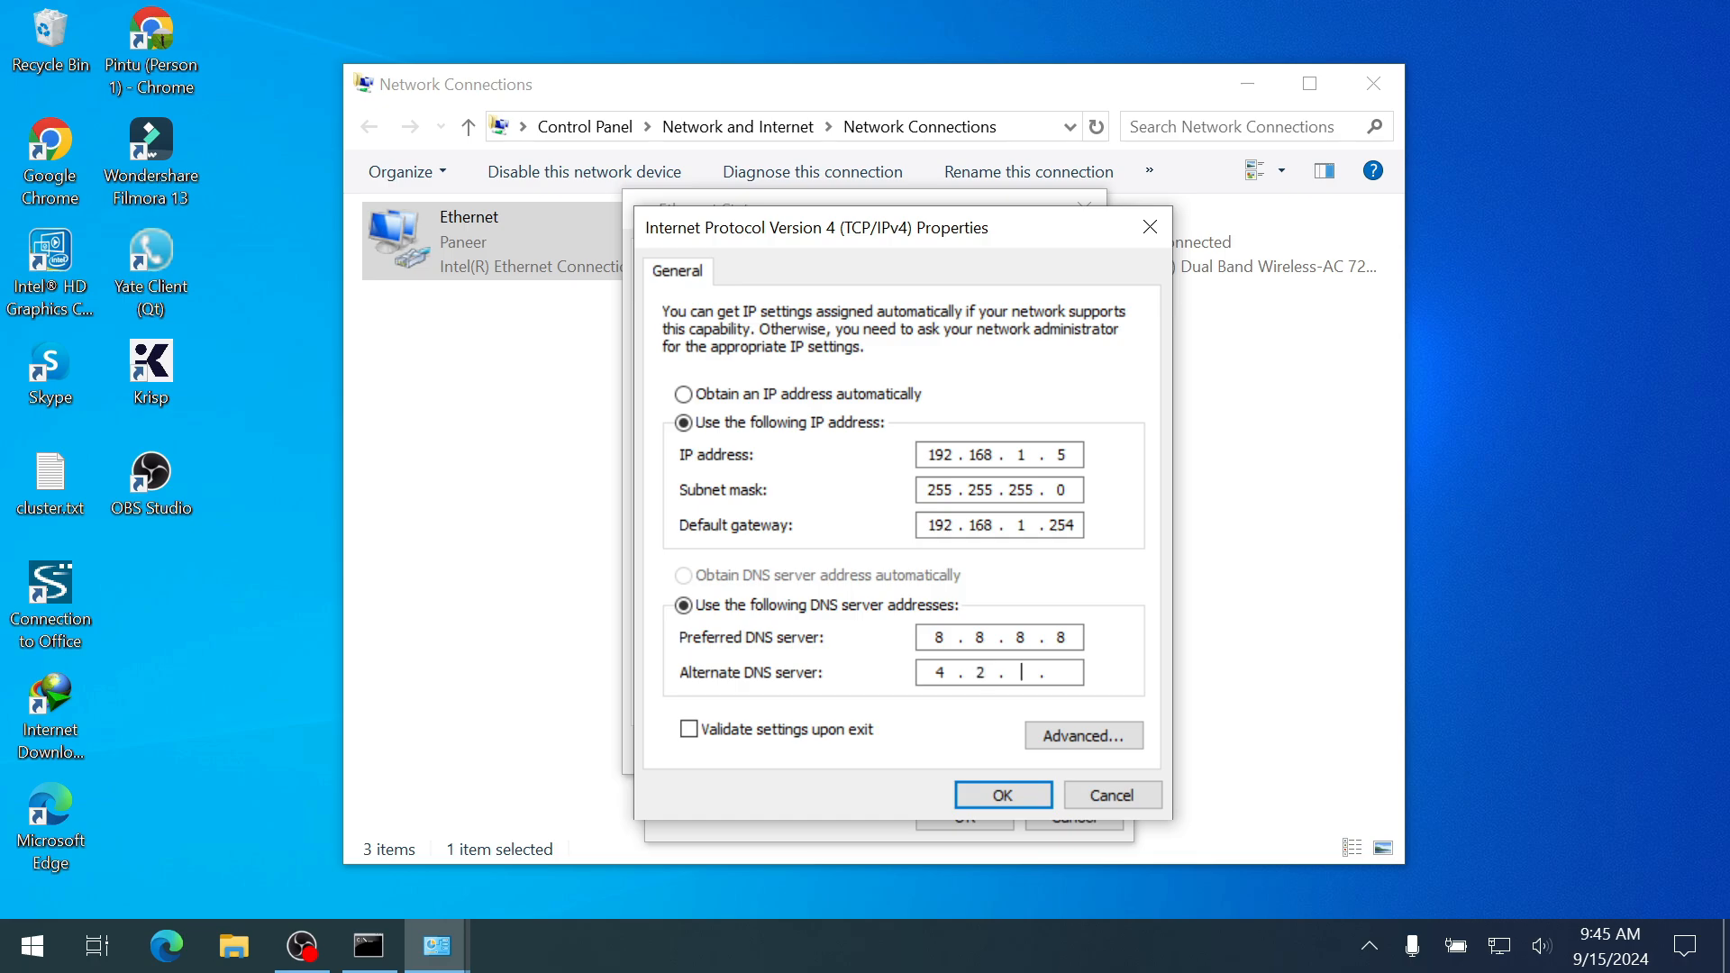
pyautogui.write('2')
pyautogui.click(1000, 797)
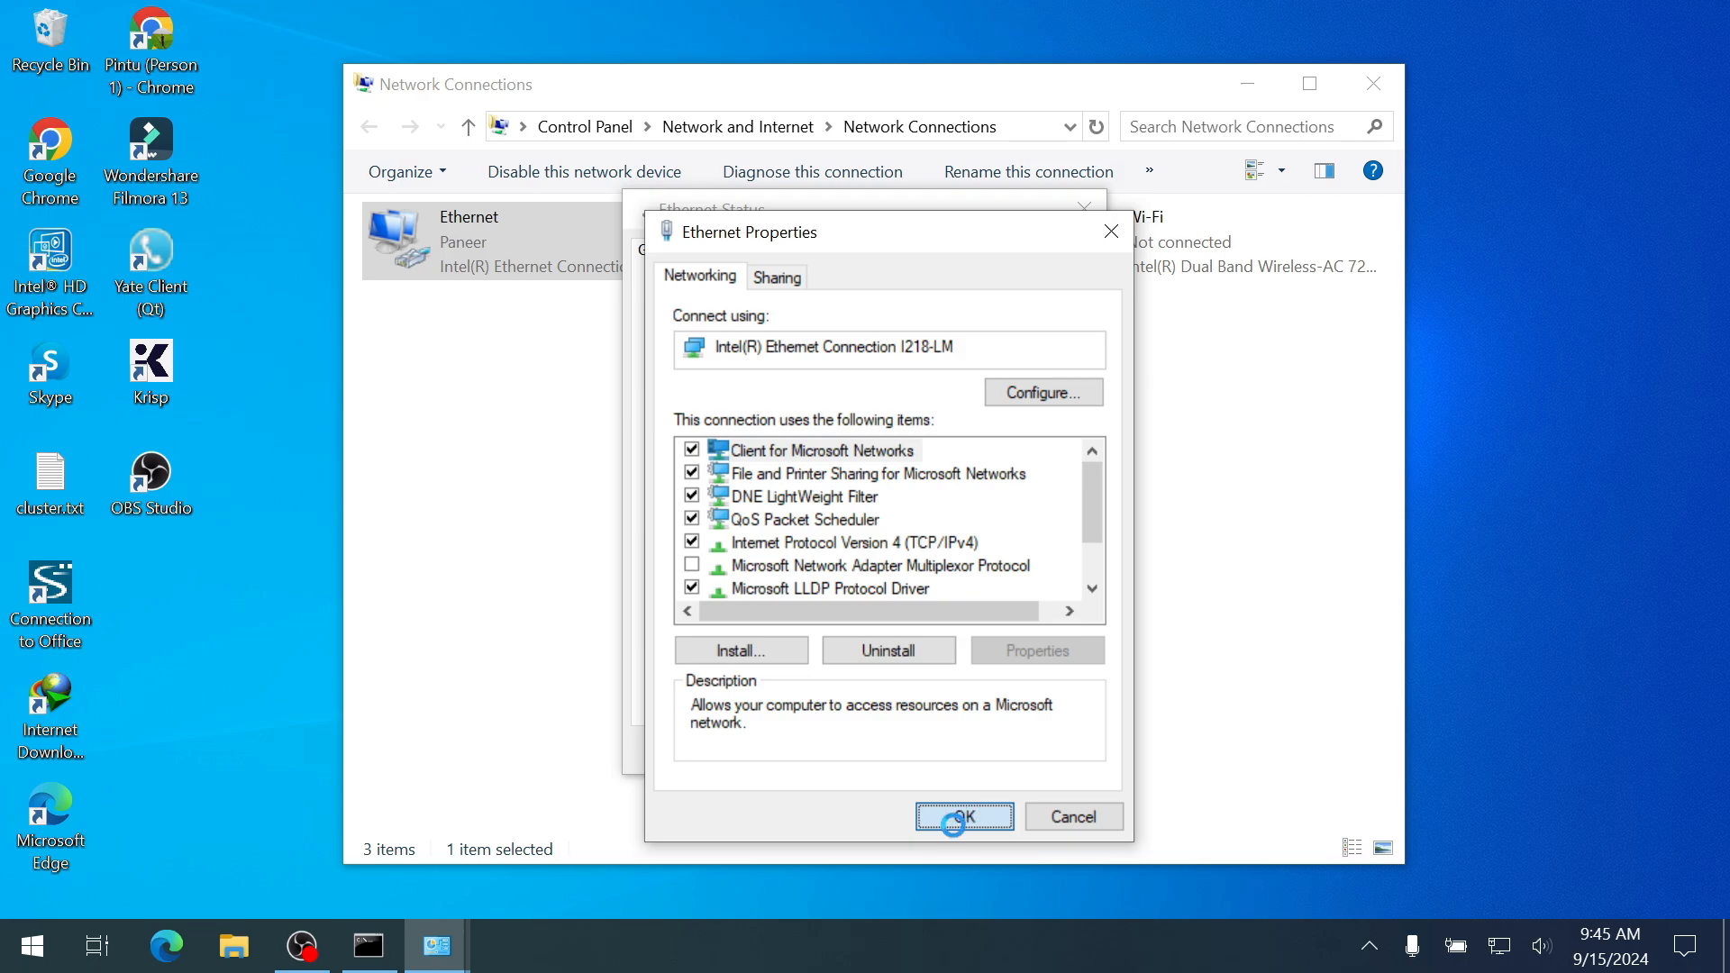
pyautogui.click(967, 813)
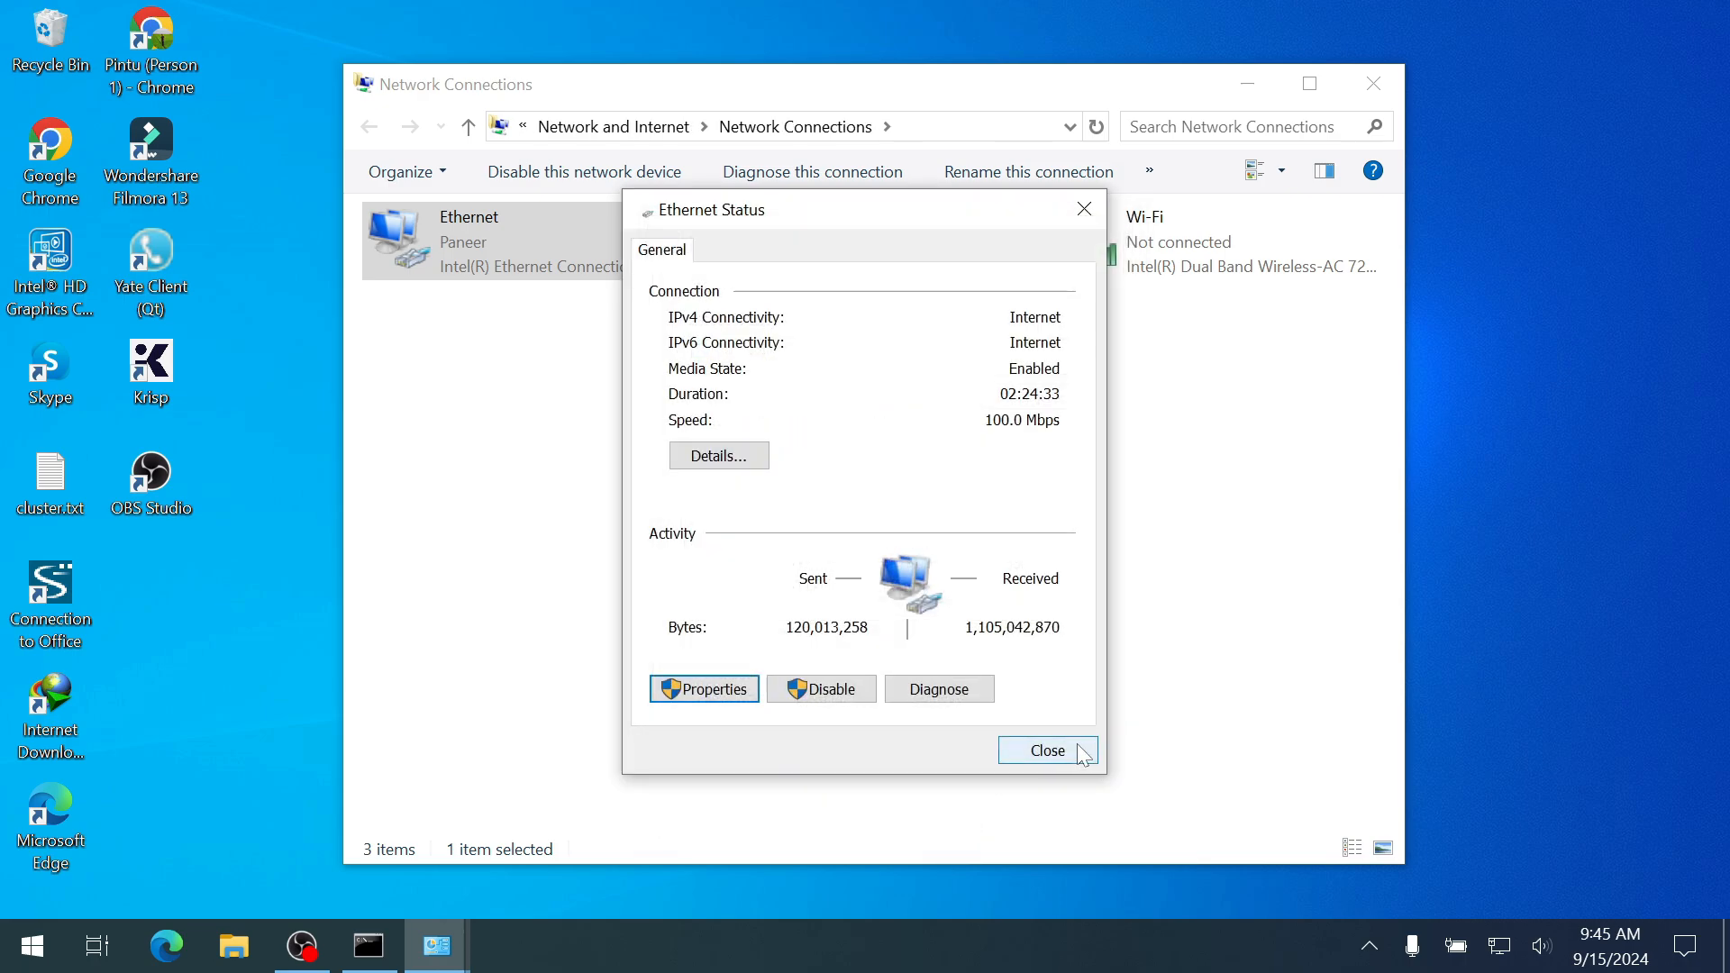
pyautogui.click(1083, 755)
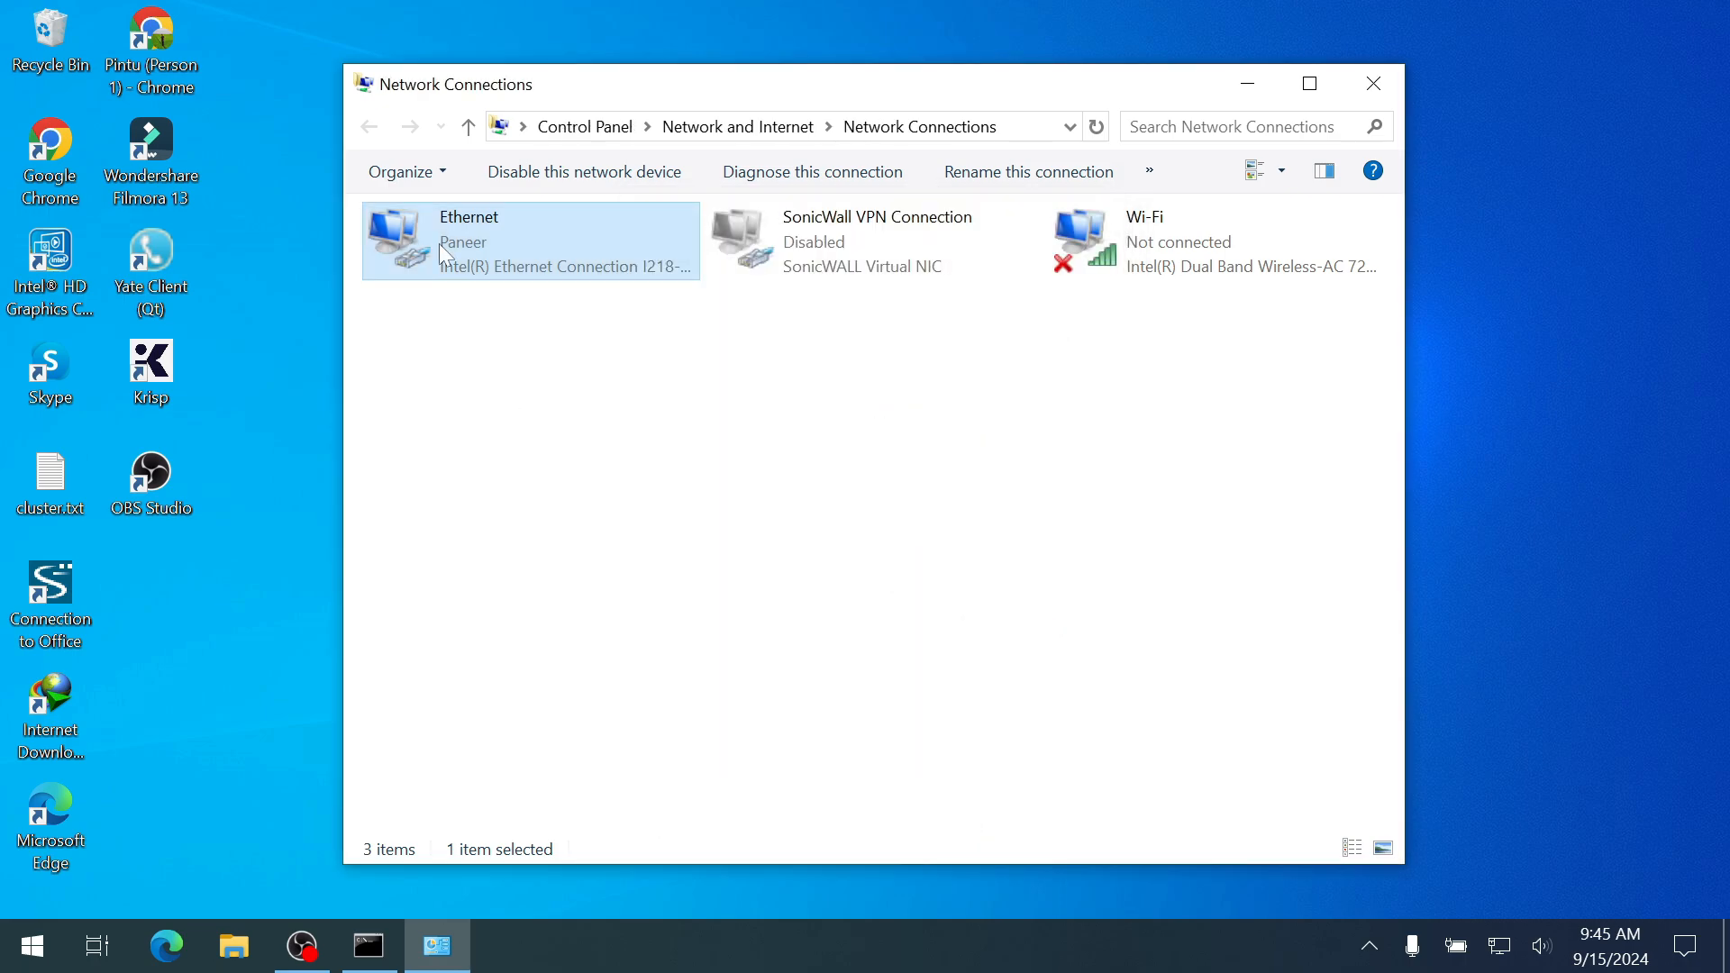
# - Reopen the Ethernet connection's details and examine its IPv4 address
pyautogui.doubleClick(502, 254)
pyautogui.click(715, 456)
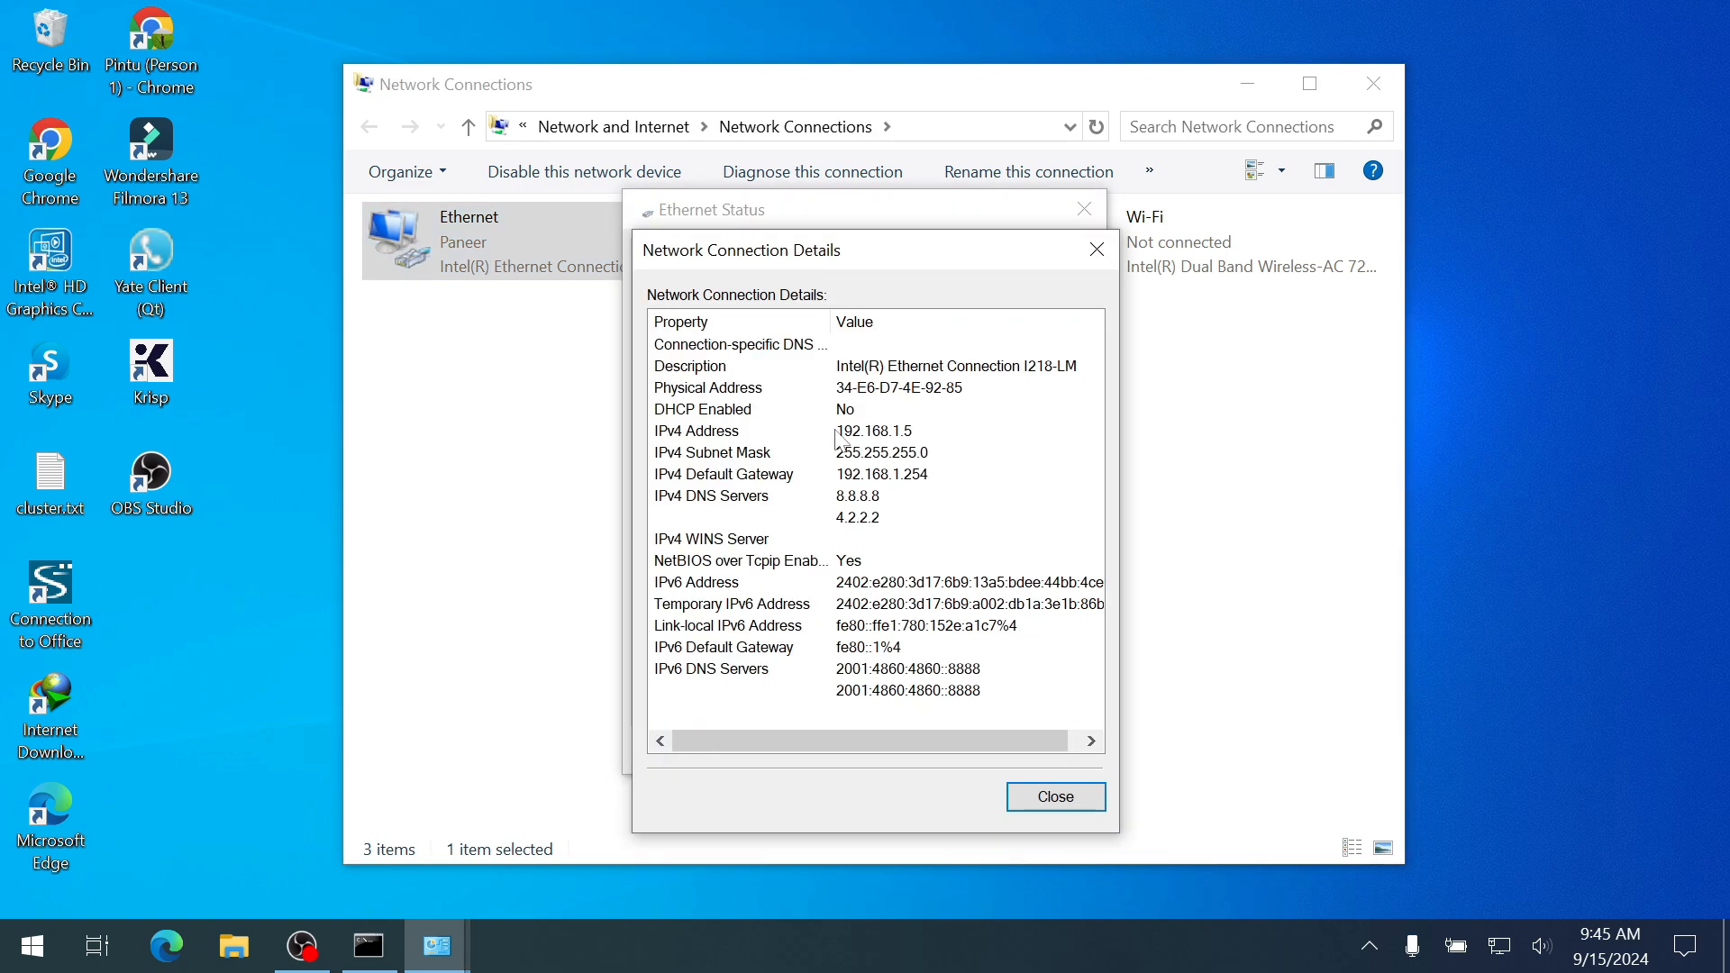
pyautogui.click(838, 432)
# - Rerun ipconfig in the Command Prompt to check the Ethernet adapter's IPv4 address, then minimize the window
pyautogui.click(371, 945)
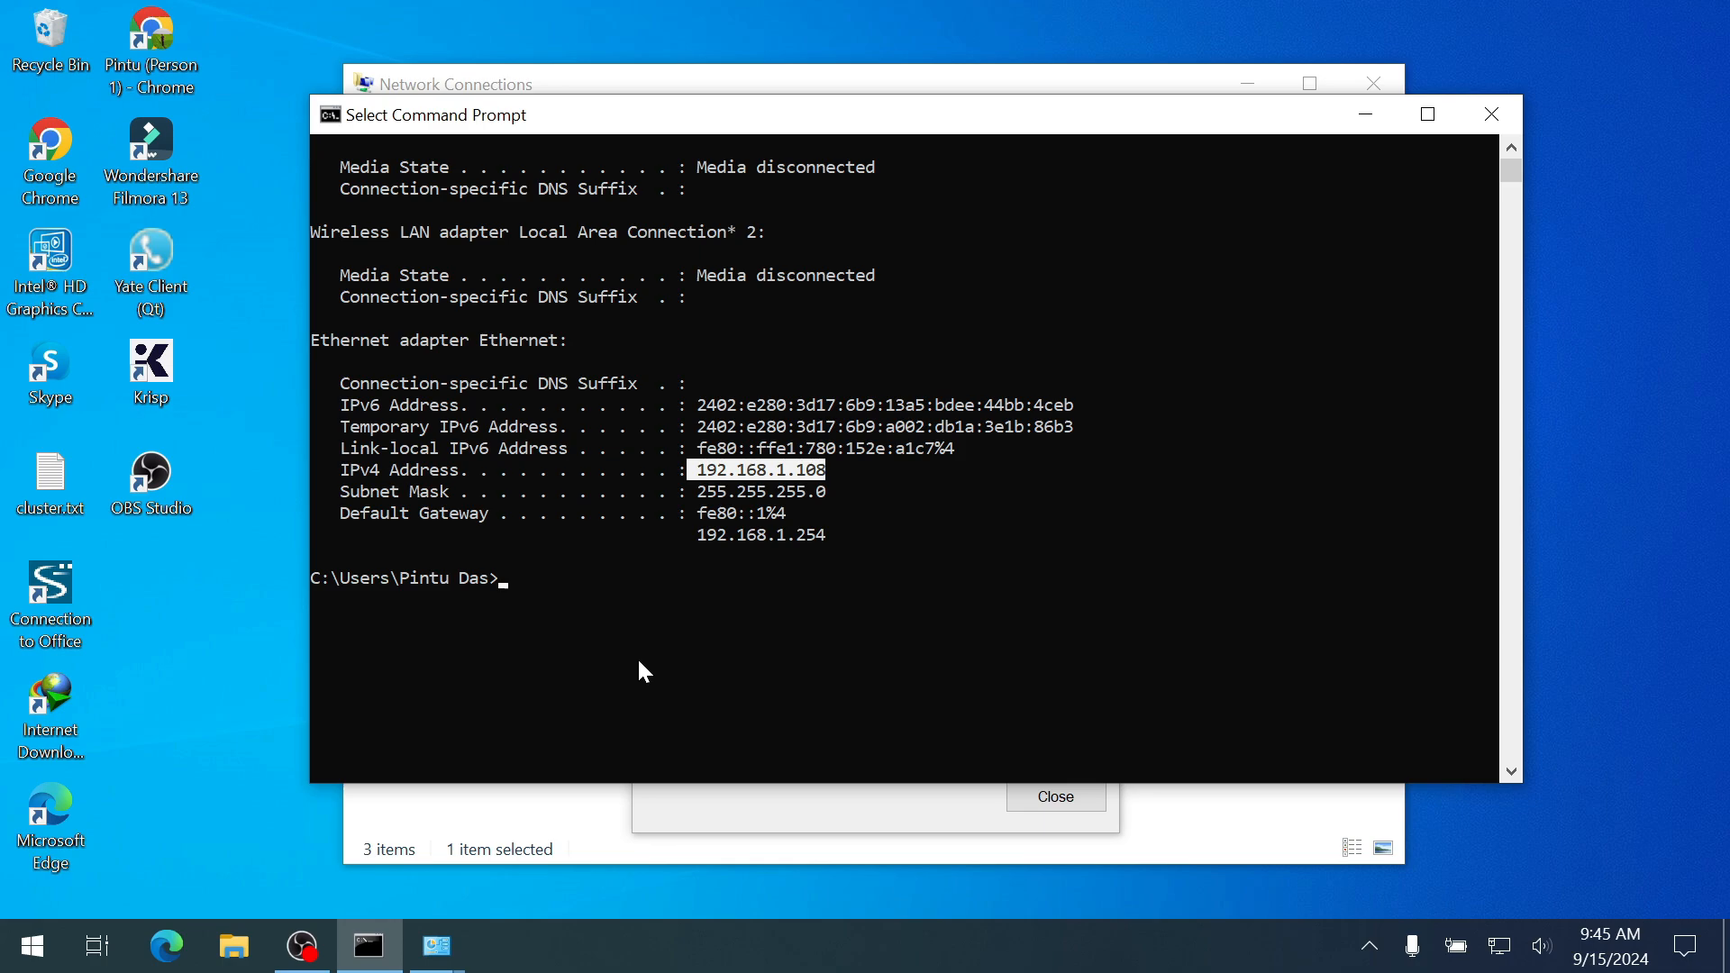
pyautogui.press('Up')
pyautogui.press('Return')
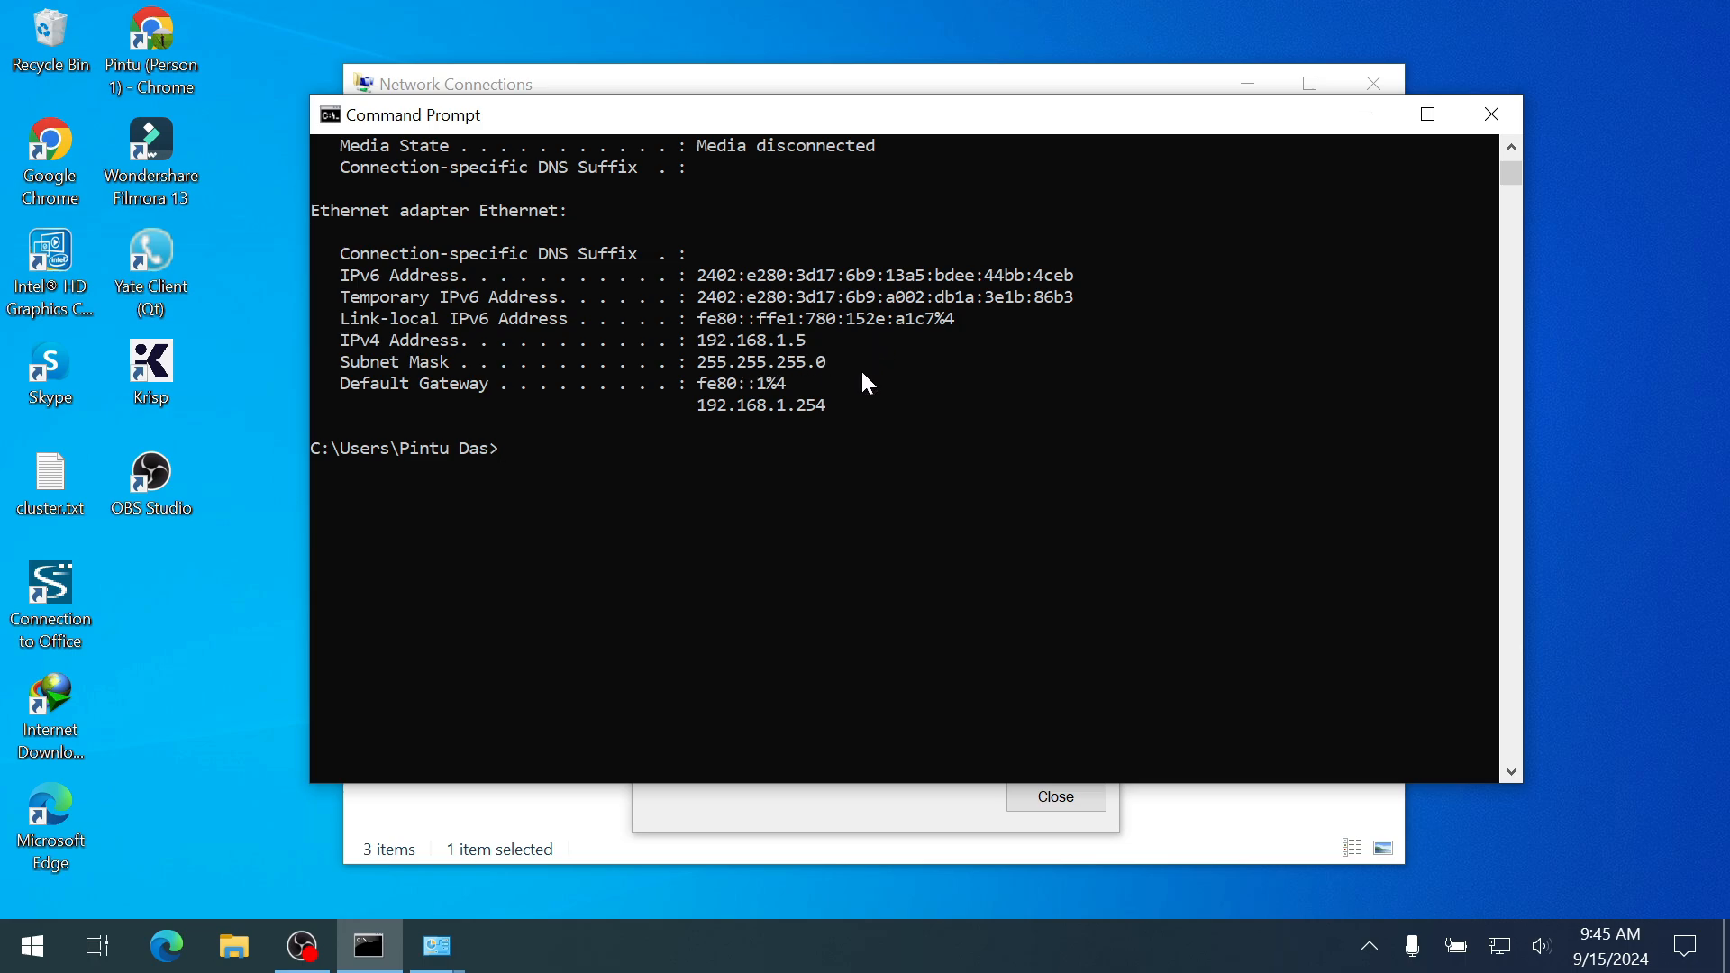
pyautogui.click(1367, 113)
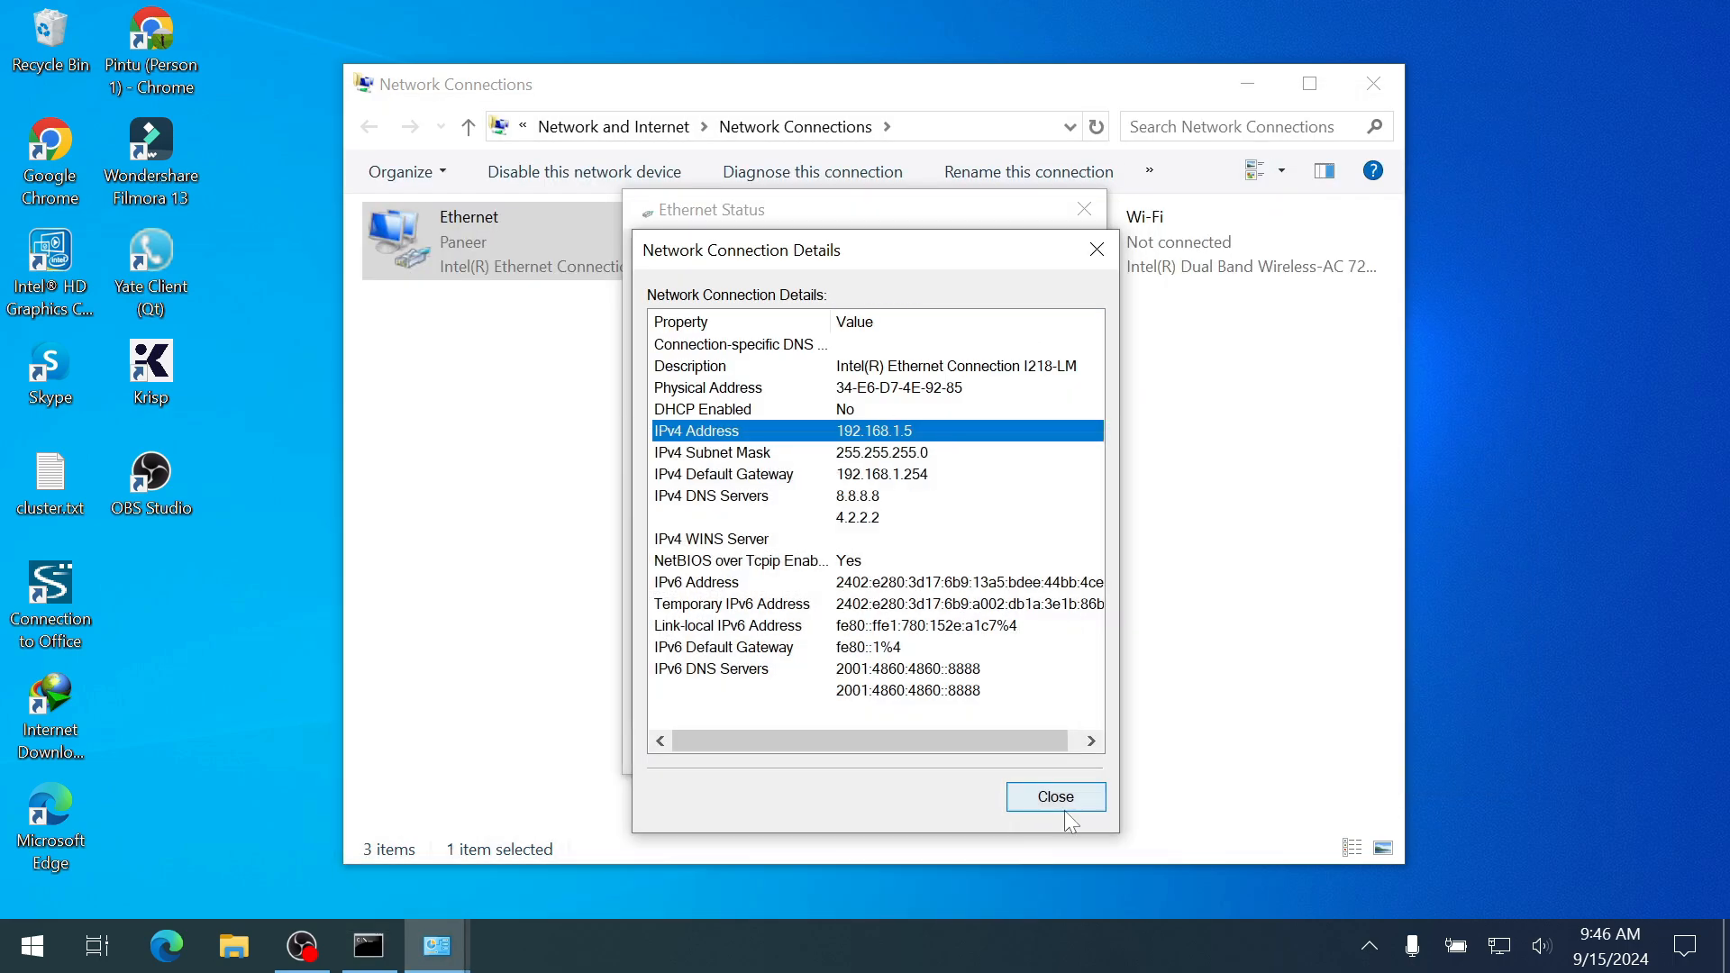
# - Set the Ethernet adapter's IPv4 properties to obtain the IP address and DNS server address automatically, and apply the settings
pyautogui.click(1060, 798)
pyautogui.click(705, 688)
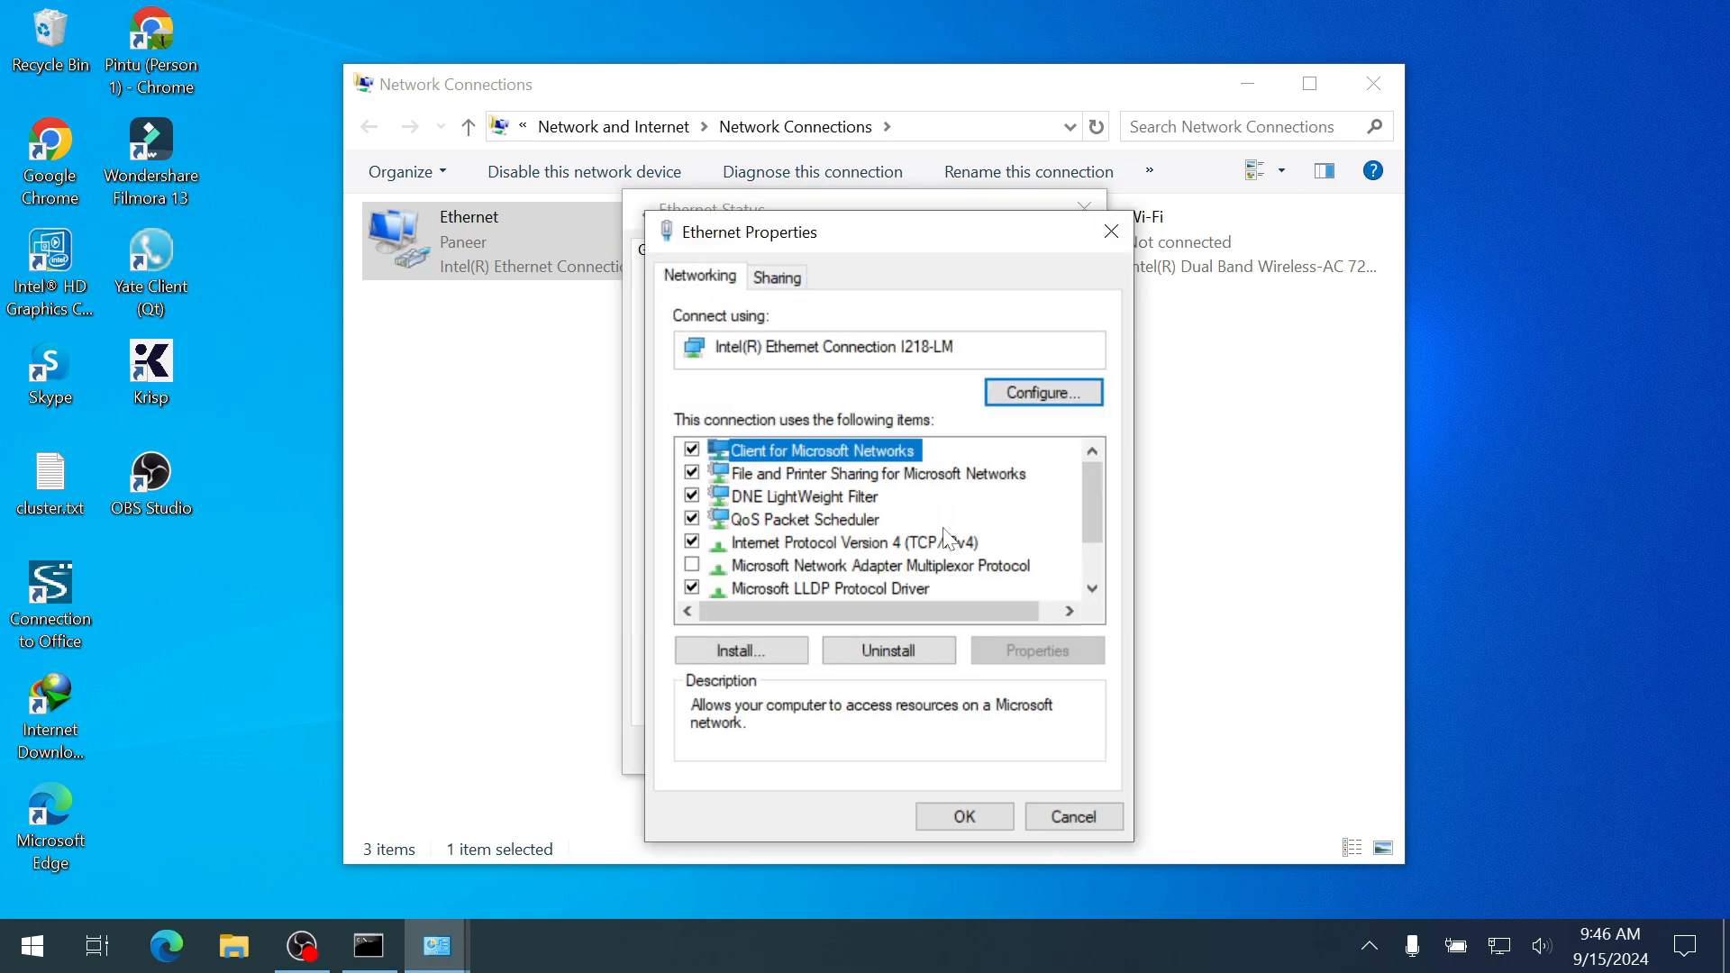
pyautogui.doubleClick(948, 546)
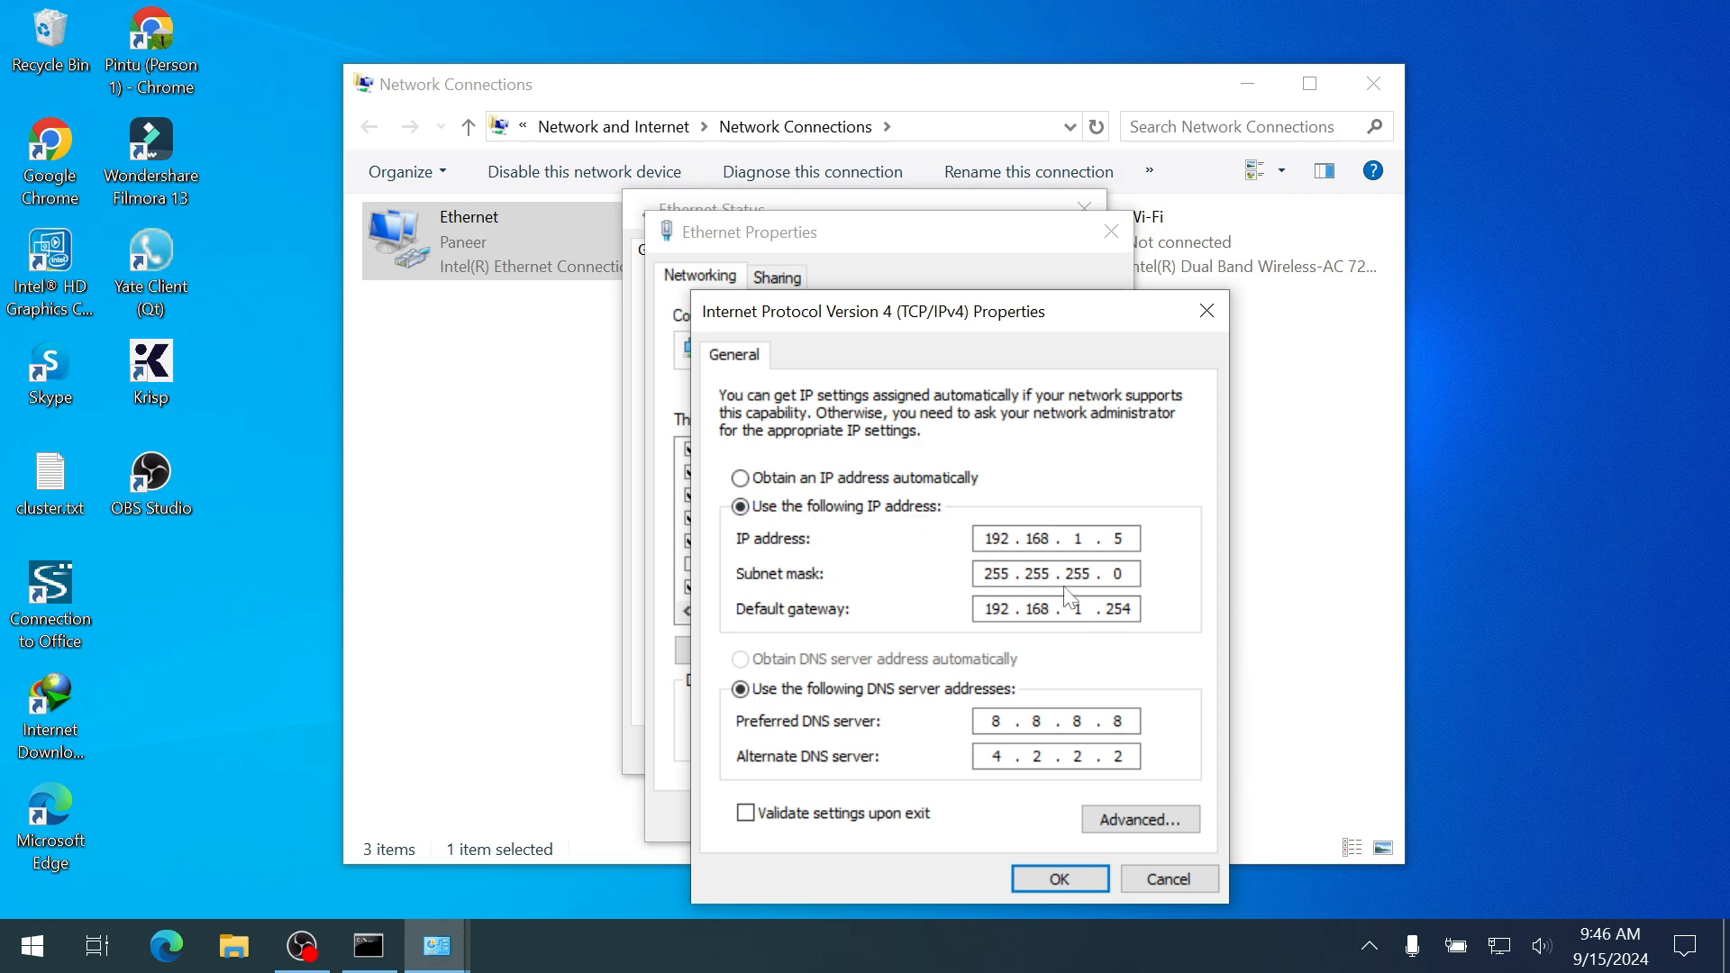
pyautogui.click(755, 478)
pyautogui.click(811, 659)
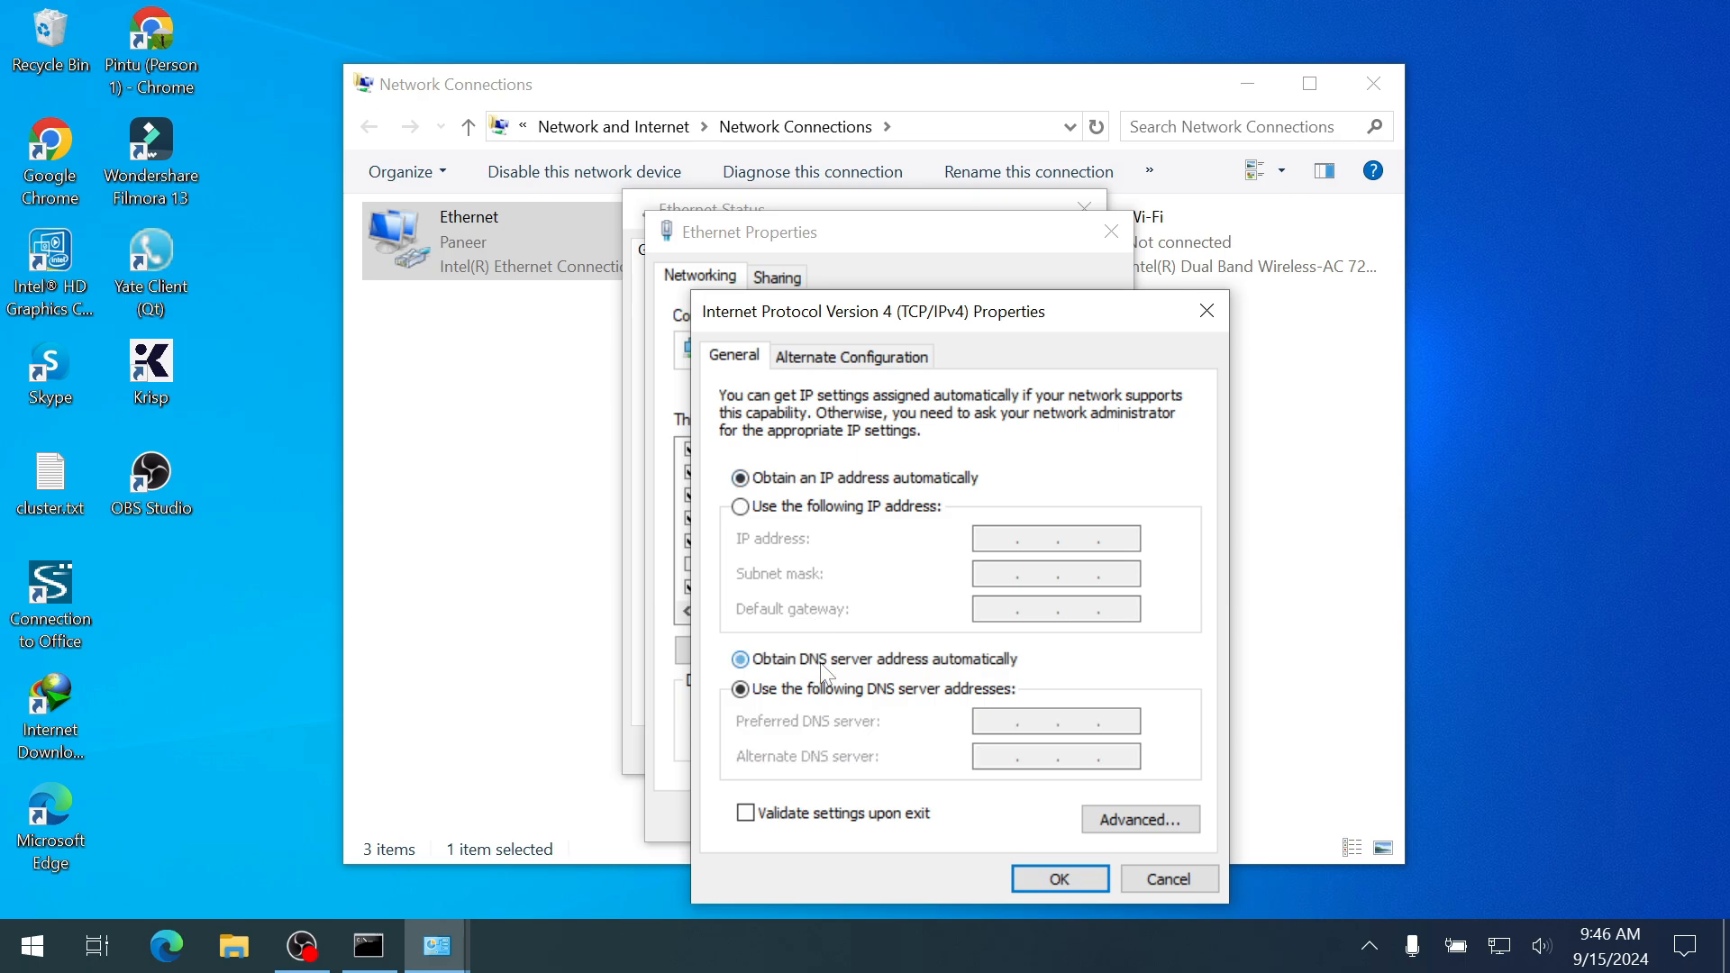
pyautogui.click(1062, 880)
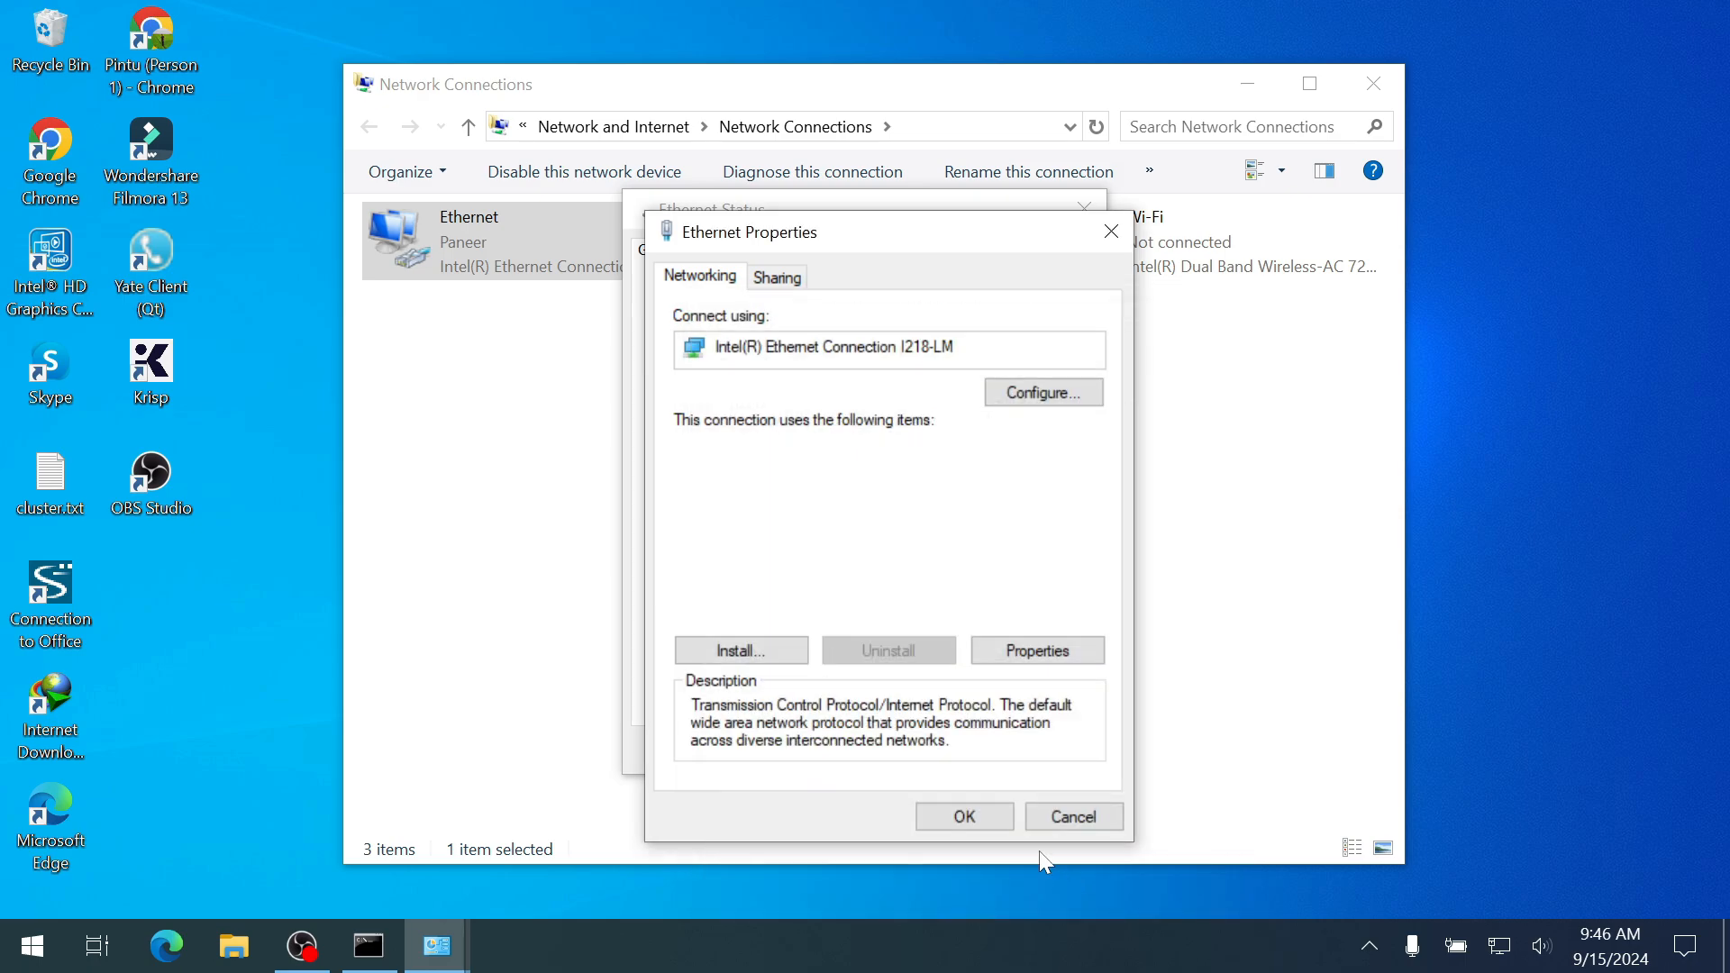
pyautogui.click(950, 811)
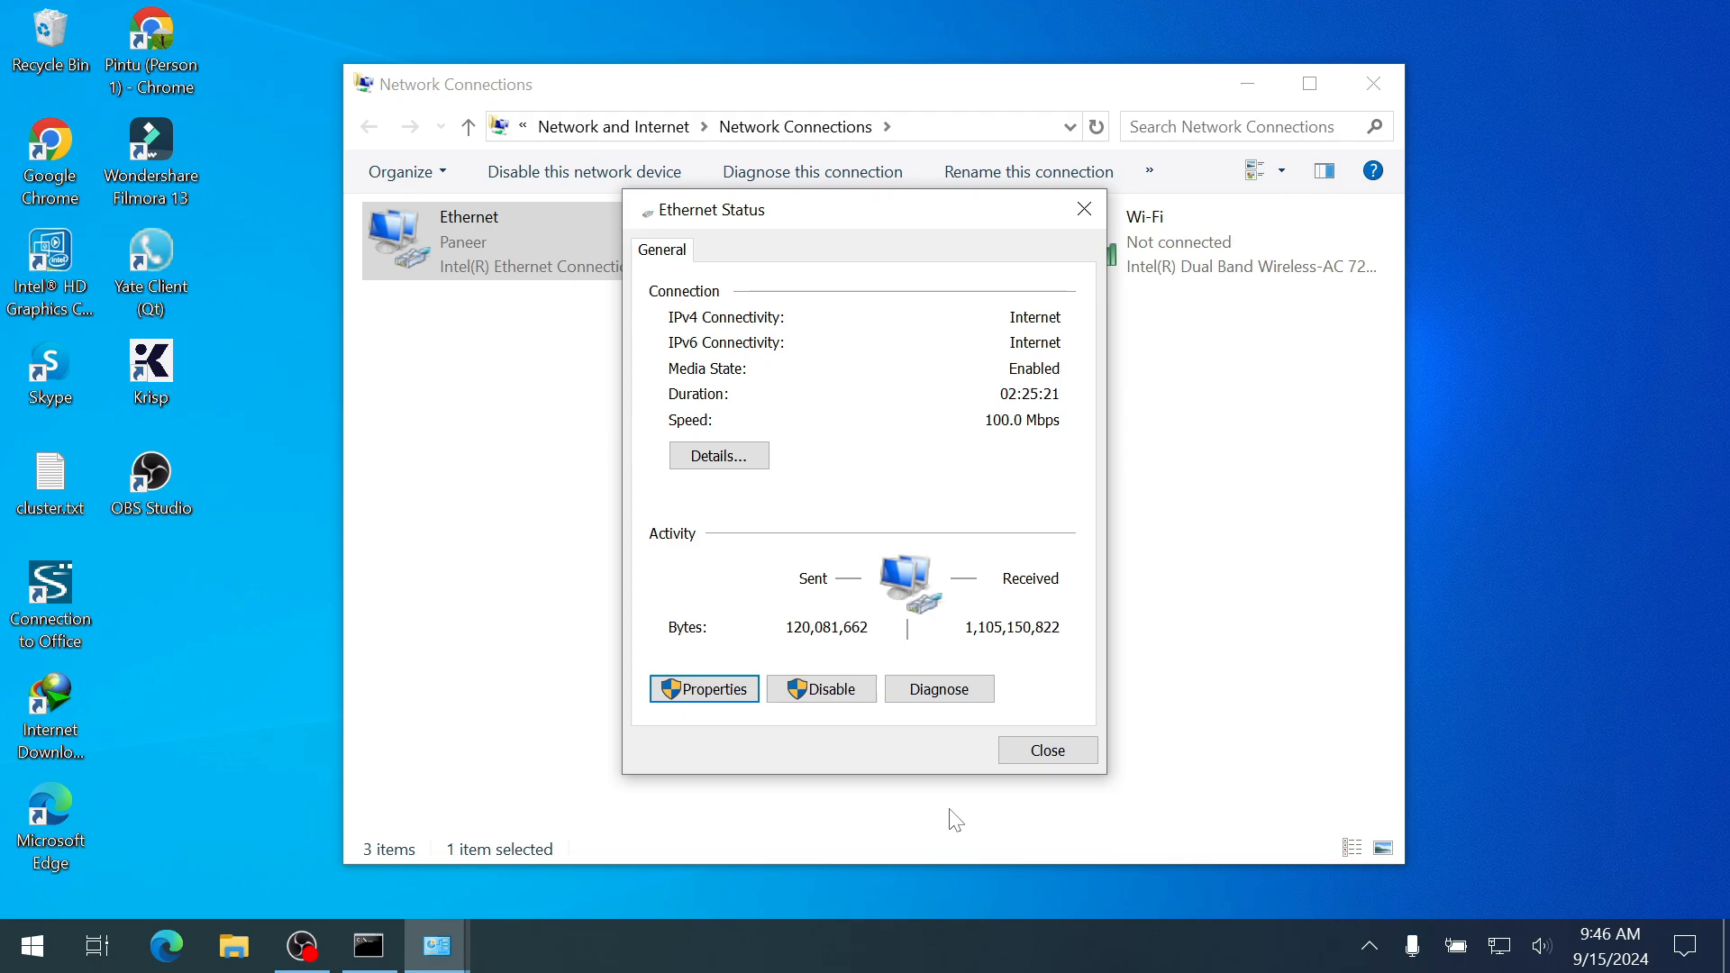
# - Check the IPv4 address in the Ethernet connection's details, then close the status dialogs and the Network Connections window
pyautogui.click(734, 462)
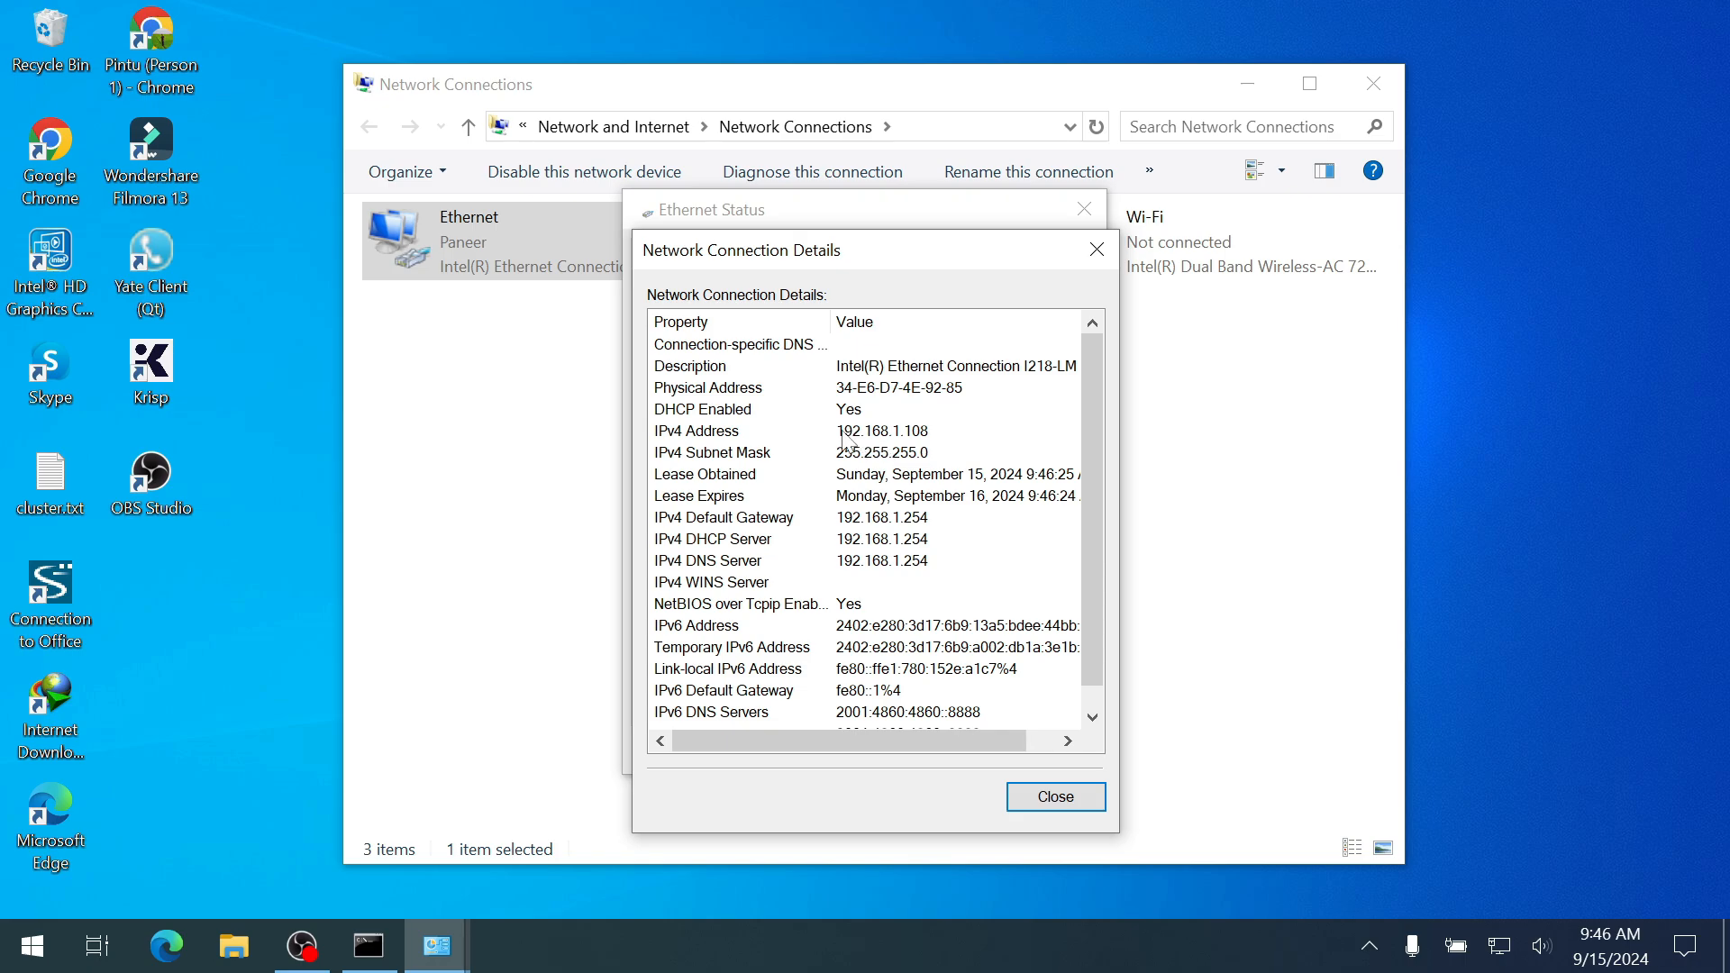
pyautogui.click(870, 434)
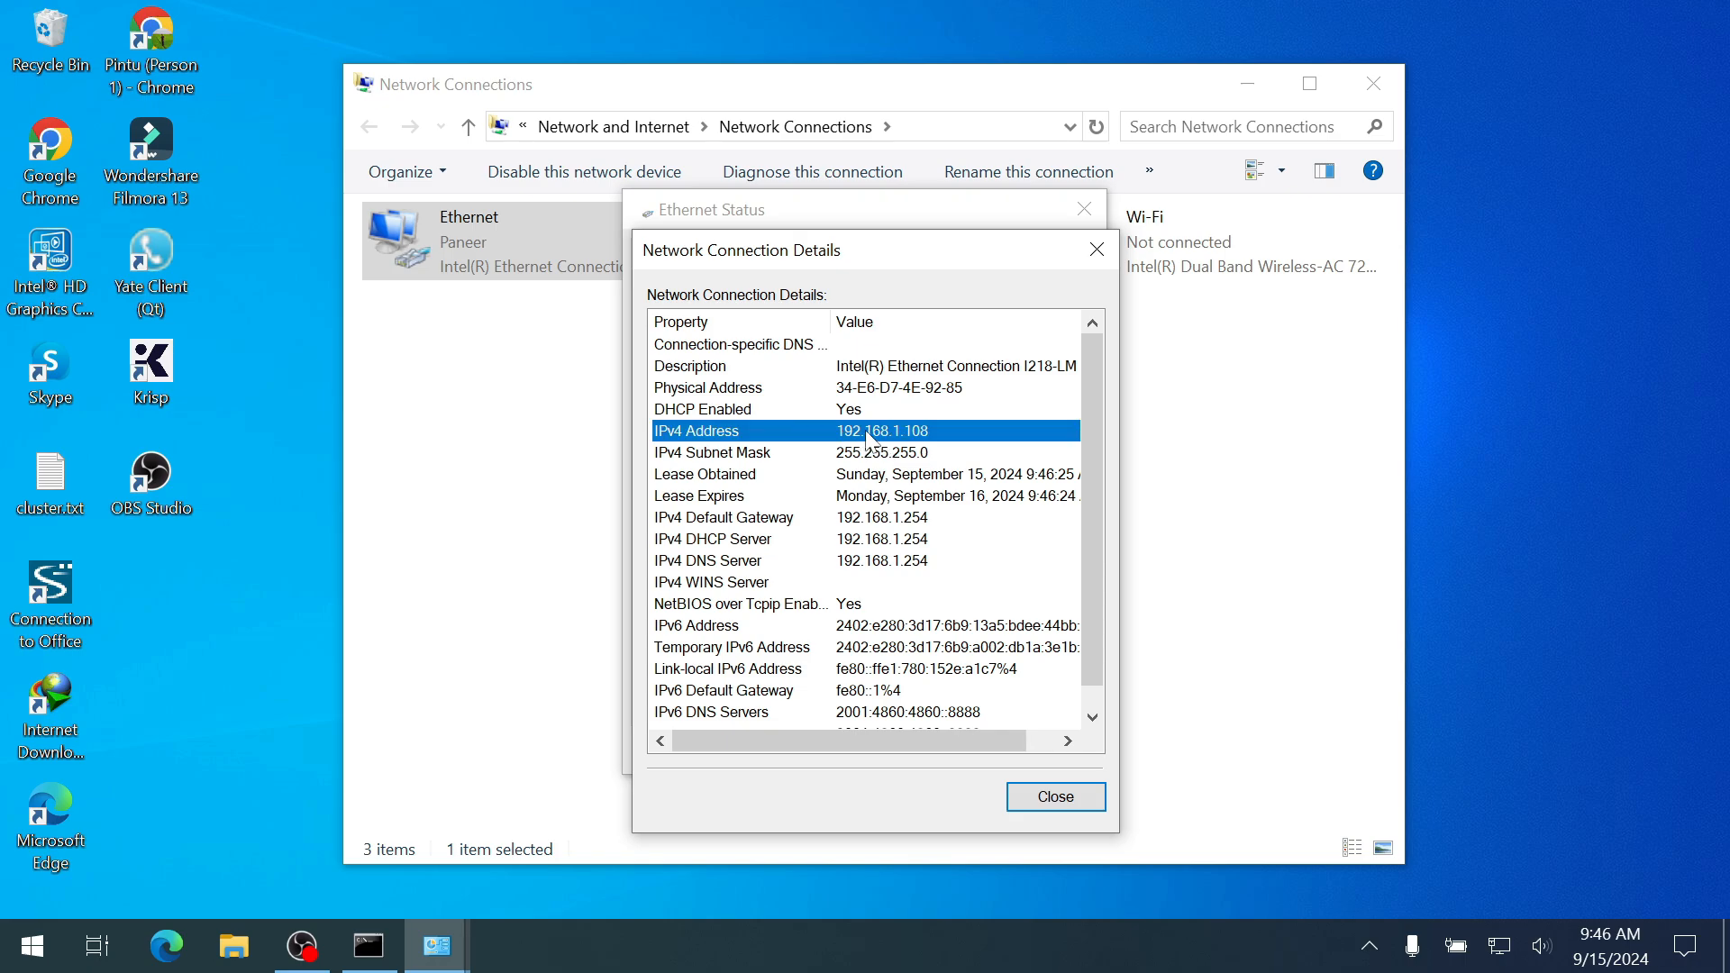
pyautogui.click(1060, 793)
pyautogui.click(1038, 754)
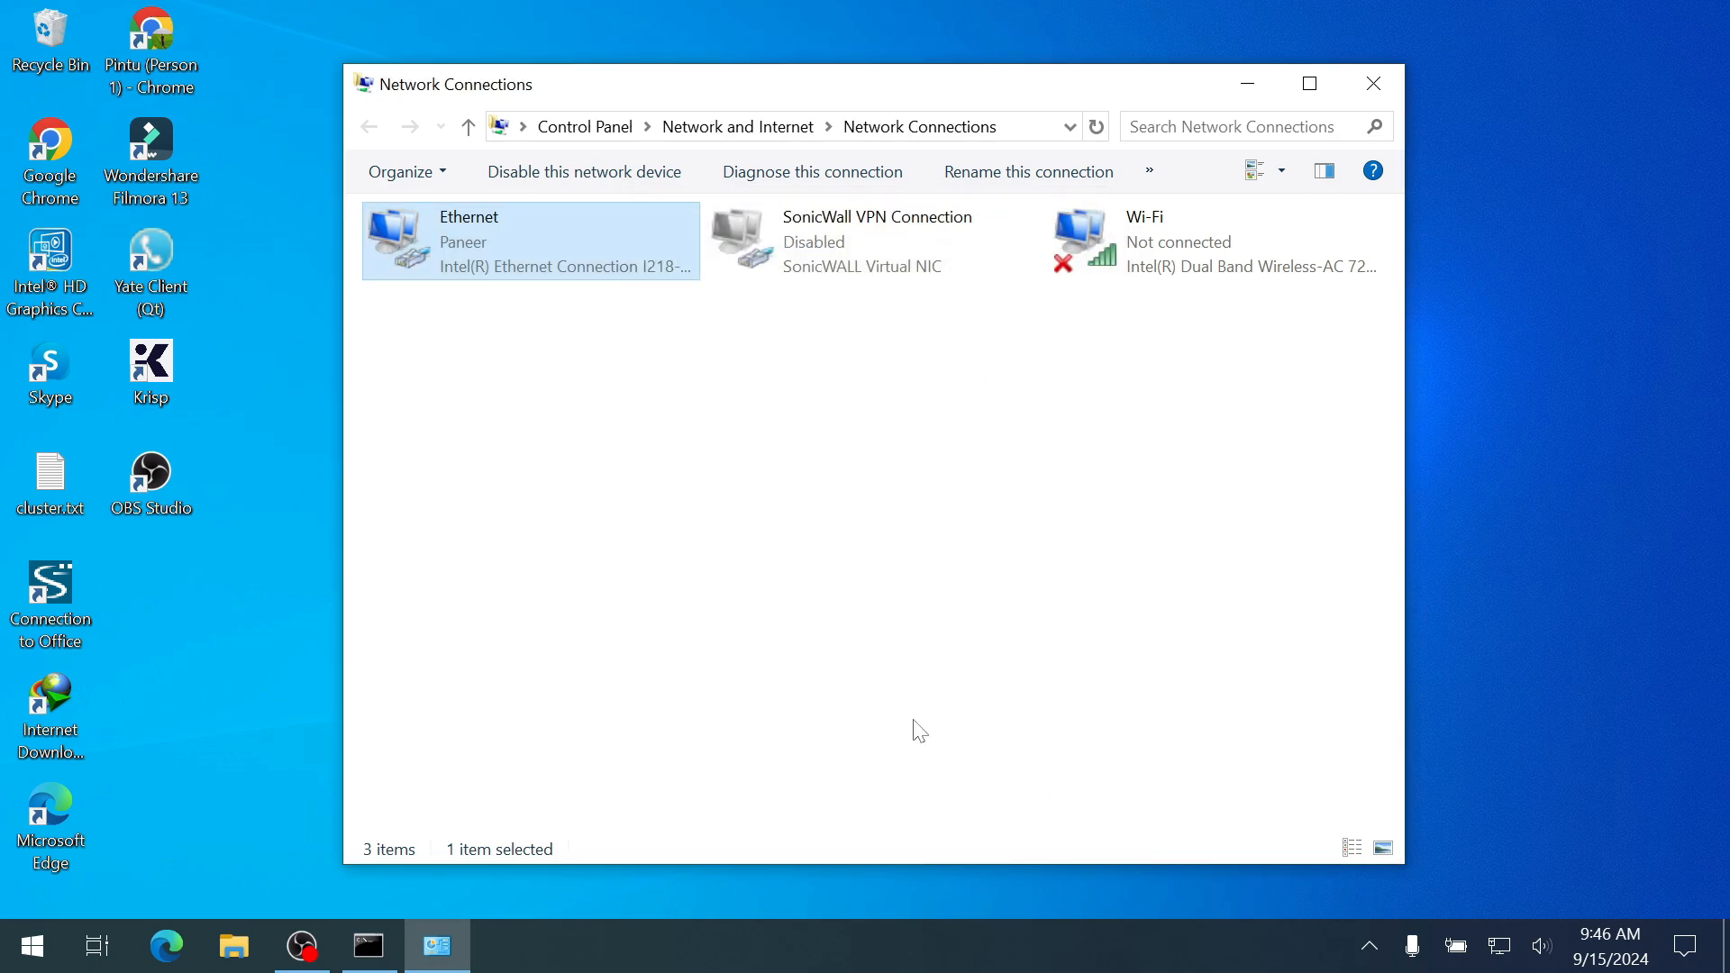
pyautogui.click(1373, 84)
# - Restore the Command Prompt, rerun ipconfig and highlight the Ethernet adapter's IPv4 address
pyautogui.click(386, 952)
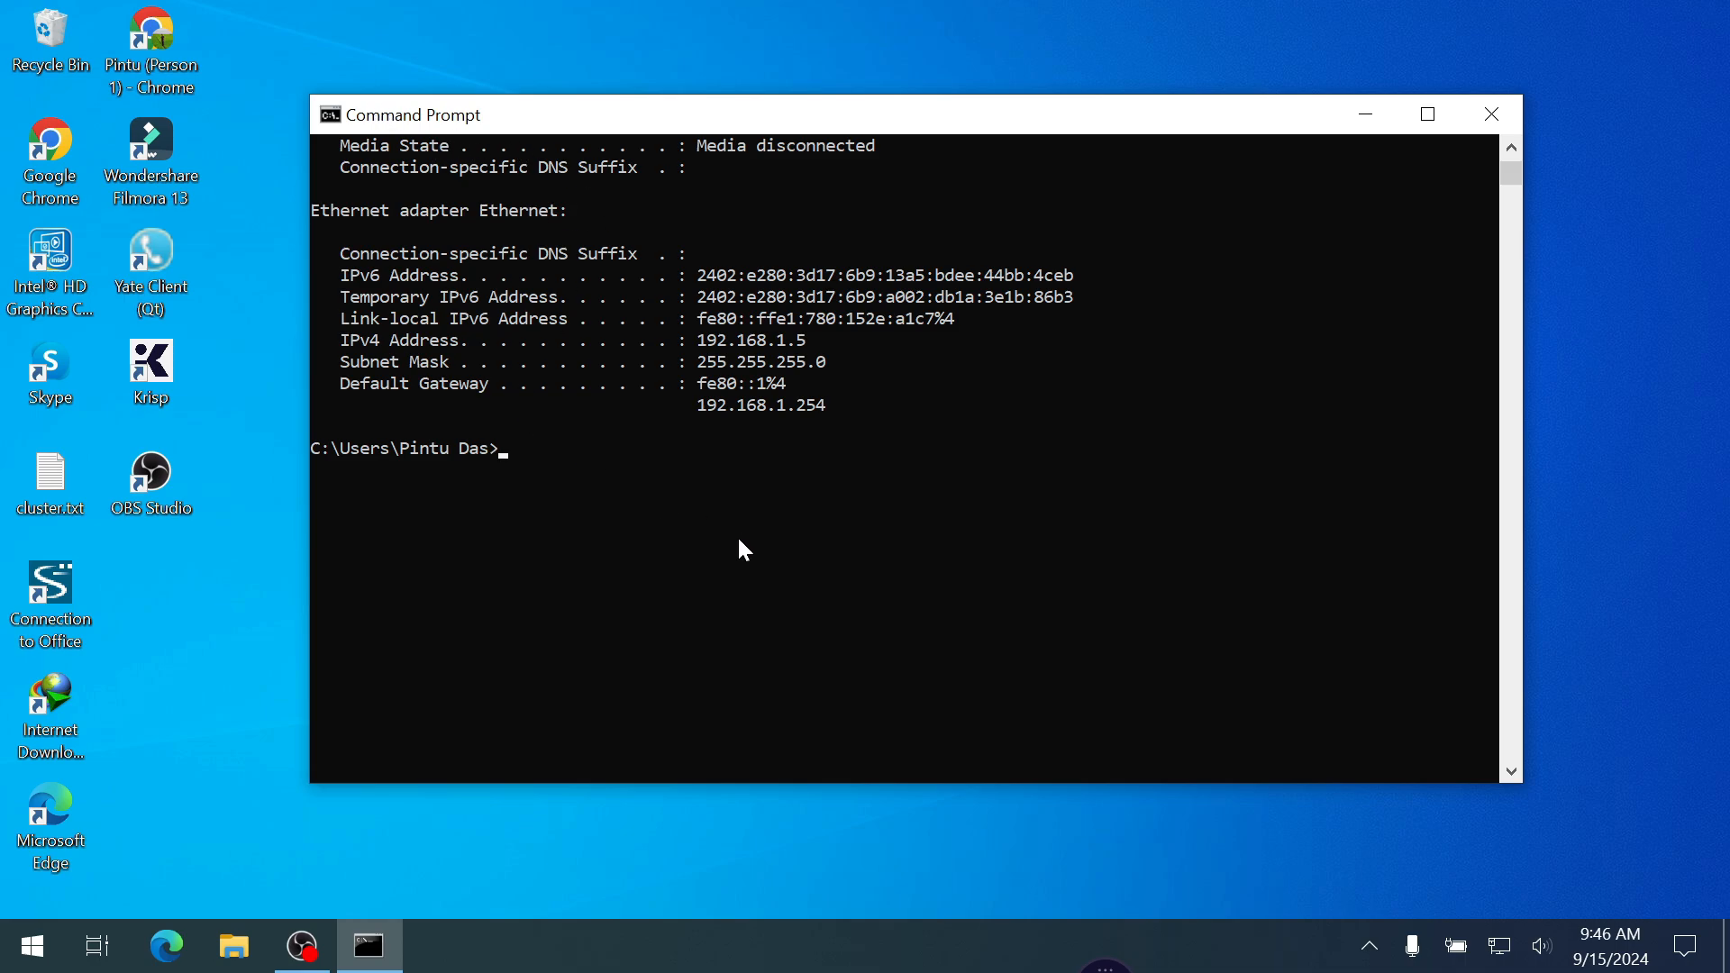
pyautogui.press('Up')
pyautogui.write('/release')
pyautogui.press('BackSpace')
pyautogui.press('BackSpace')
pyautogui.press('BackSpace')
pyautogui.press('BackSpace')
pyautogui.press('BackSpace')
pyautogui.press('BackSpace')
pyautogui.press('BackSpace')
pyautogui.press('Return')
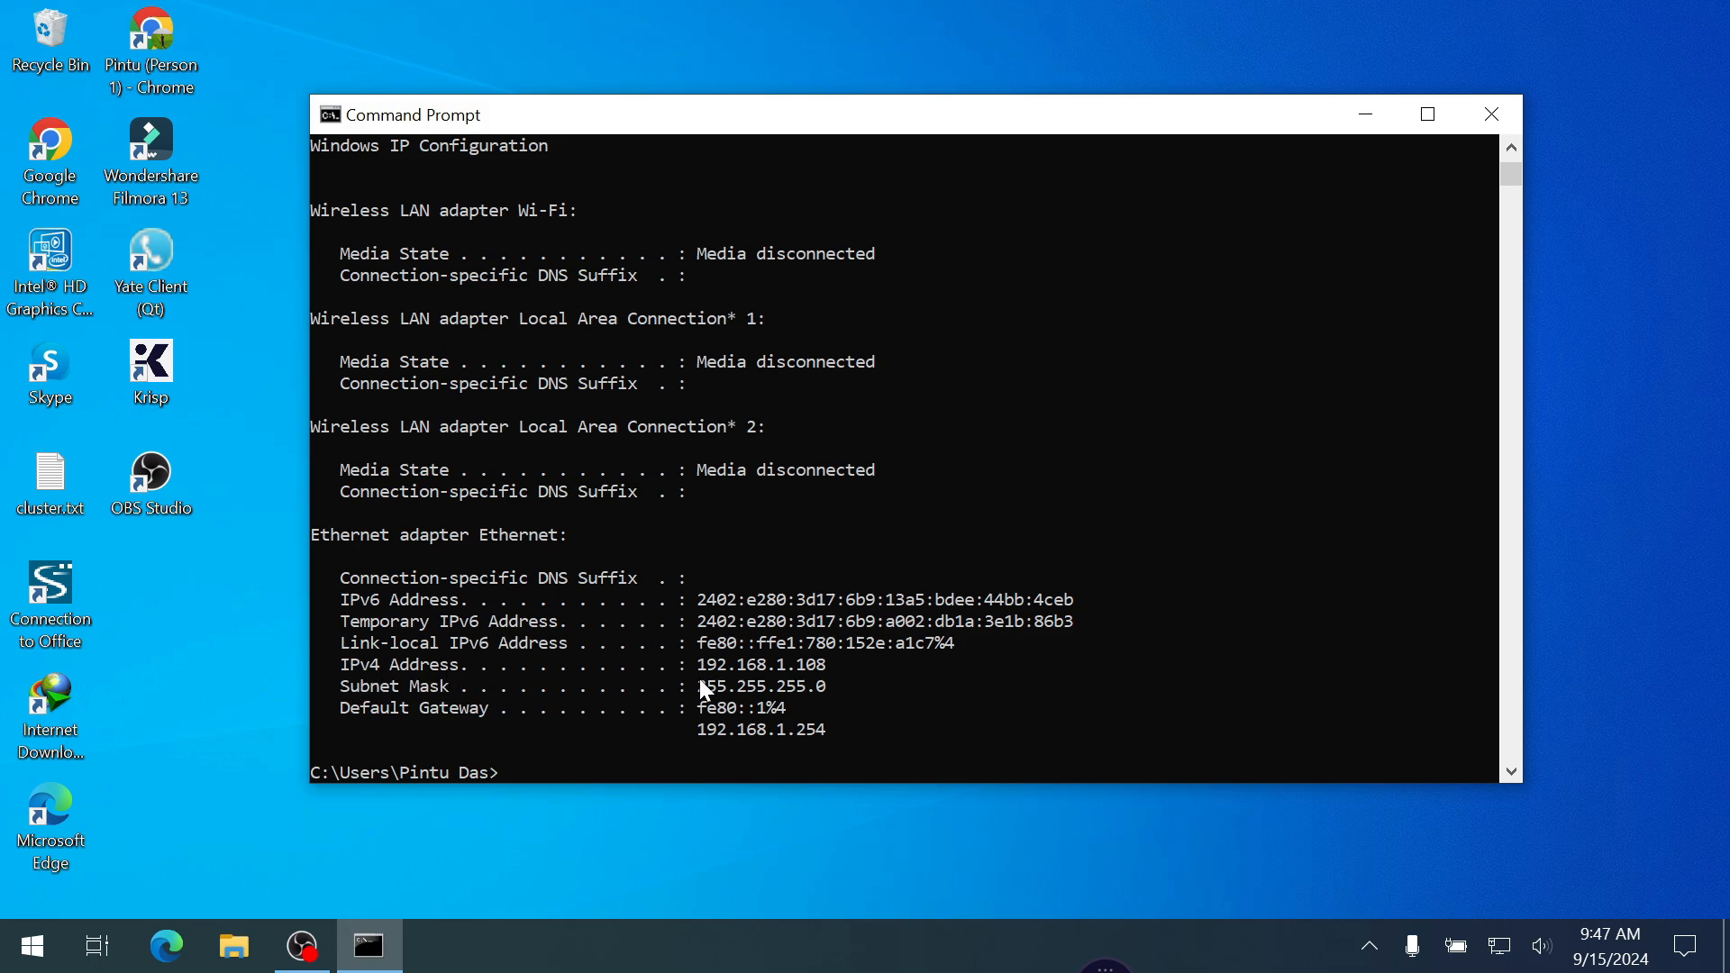
pyautogui.moveTo(705, 668); pyautogui.dragTo(714, 663)
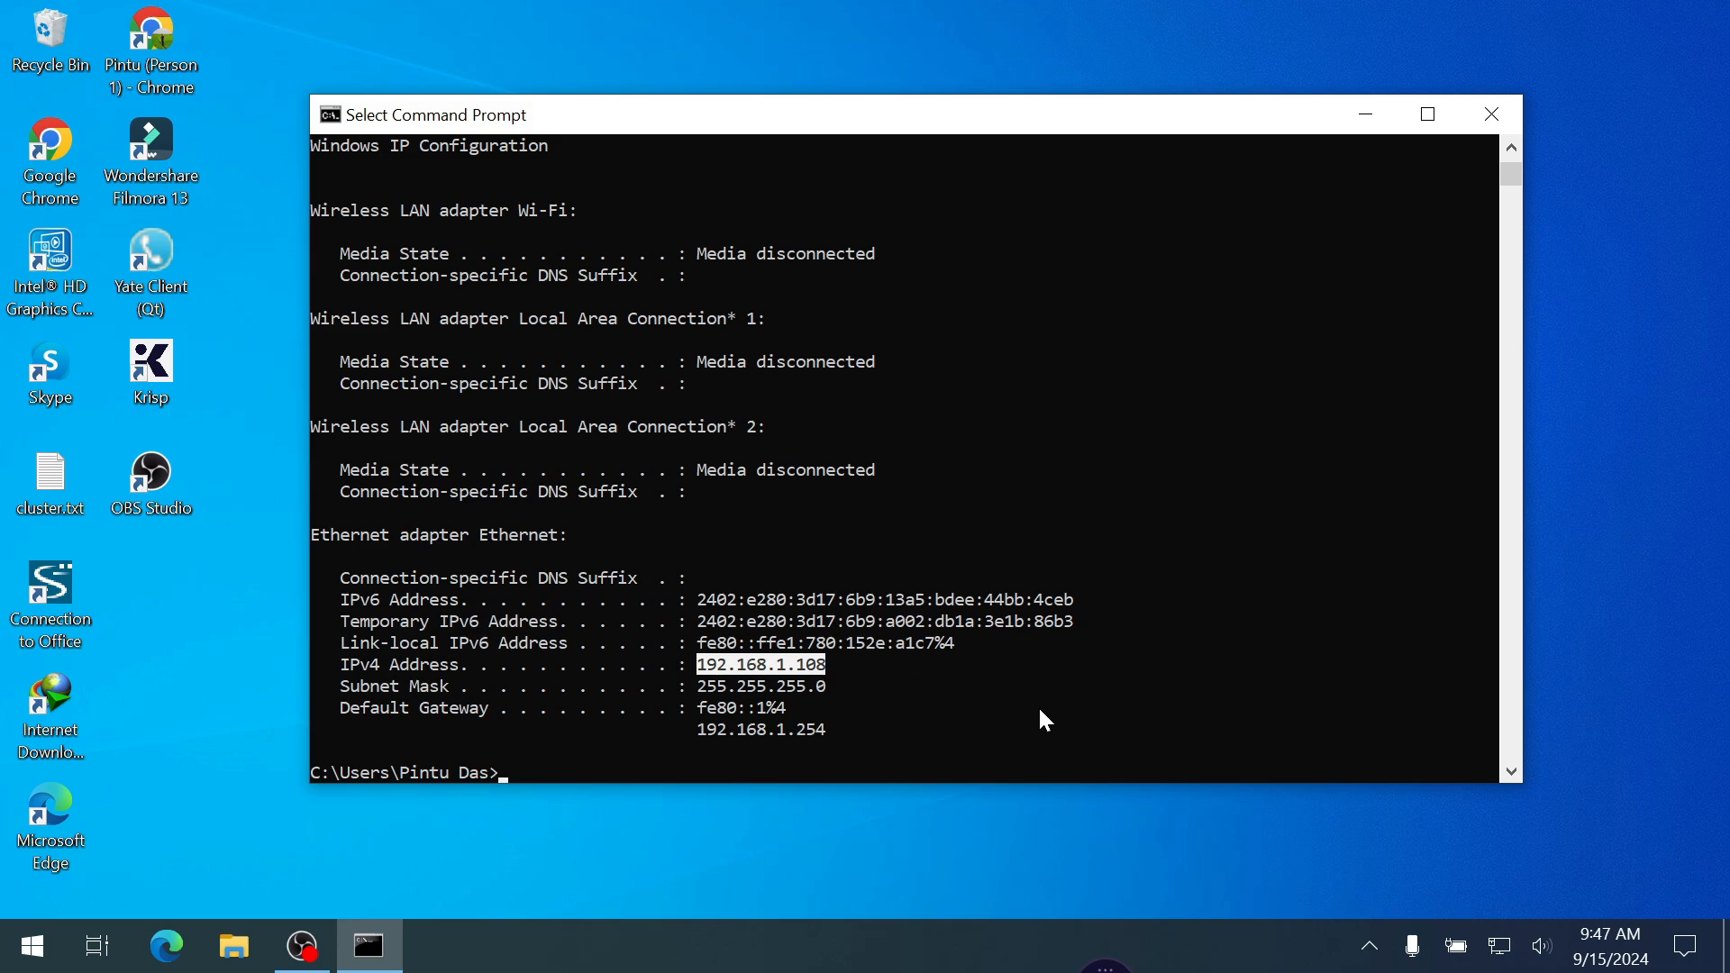
# - Release the current DHCP lease with ipconfig /release and request a new one with ipconfig /renew
pyautogui.press('Up')
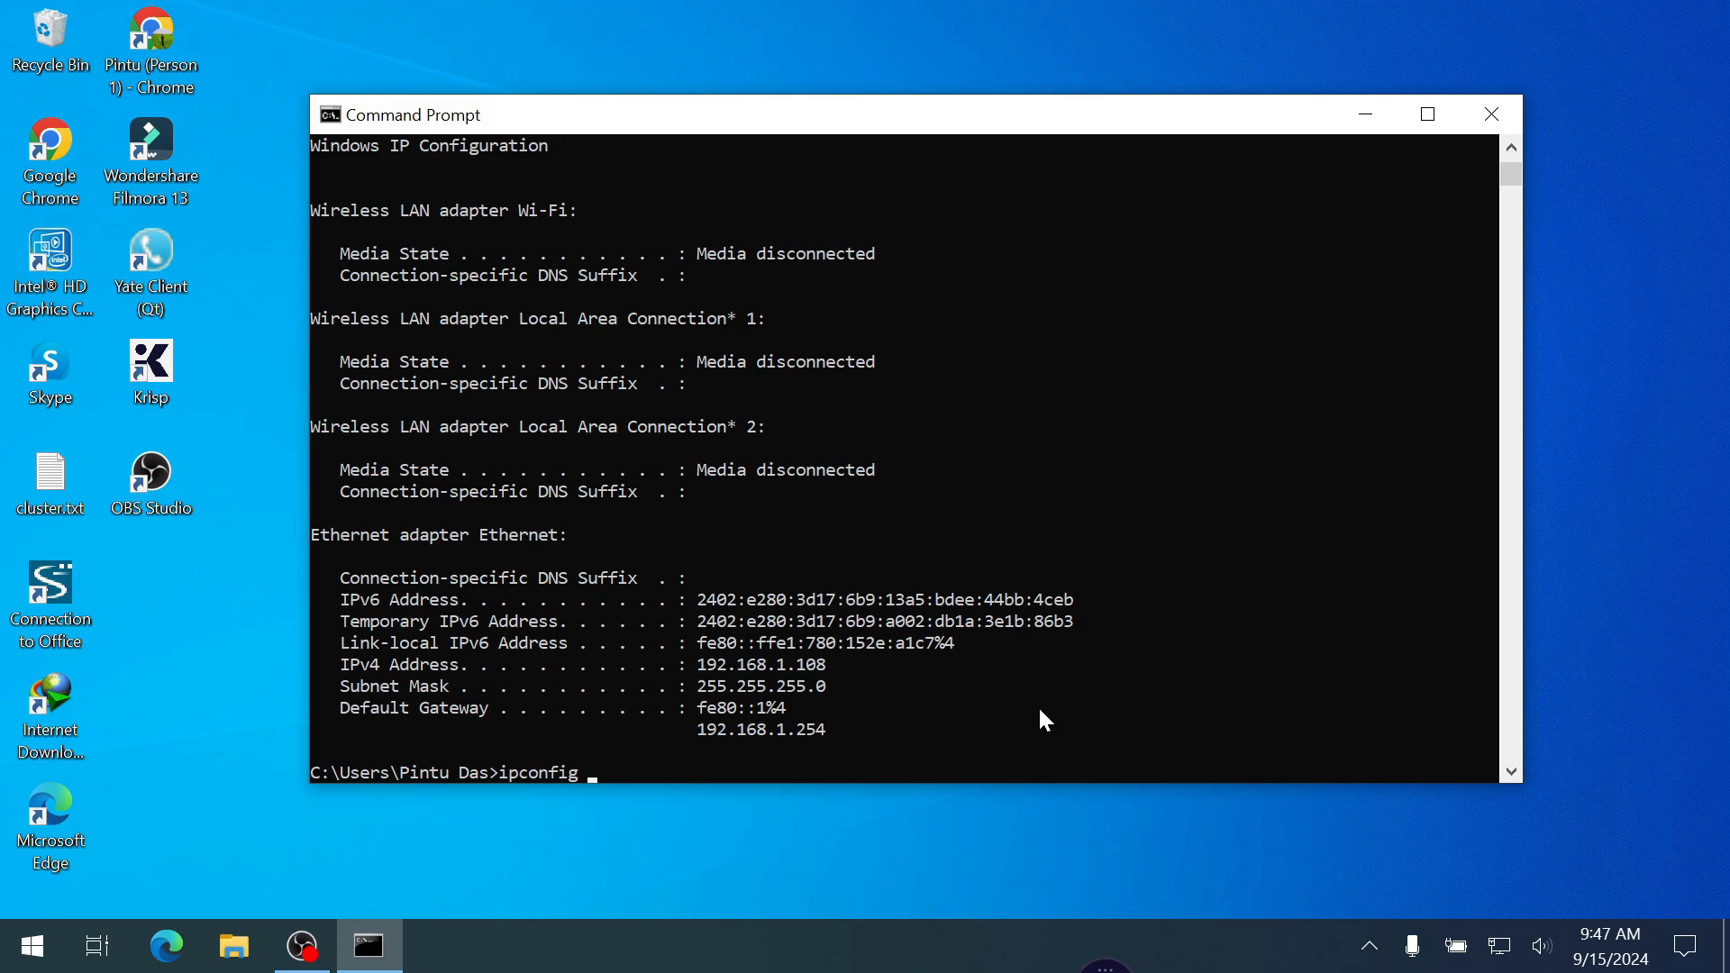
pyautogui.write('/release')
pyautogui.press('Return')
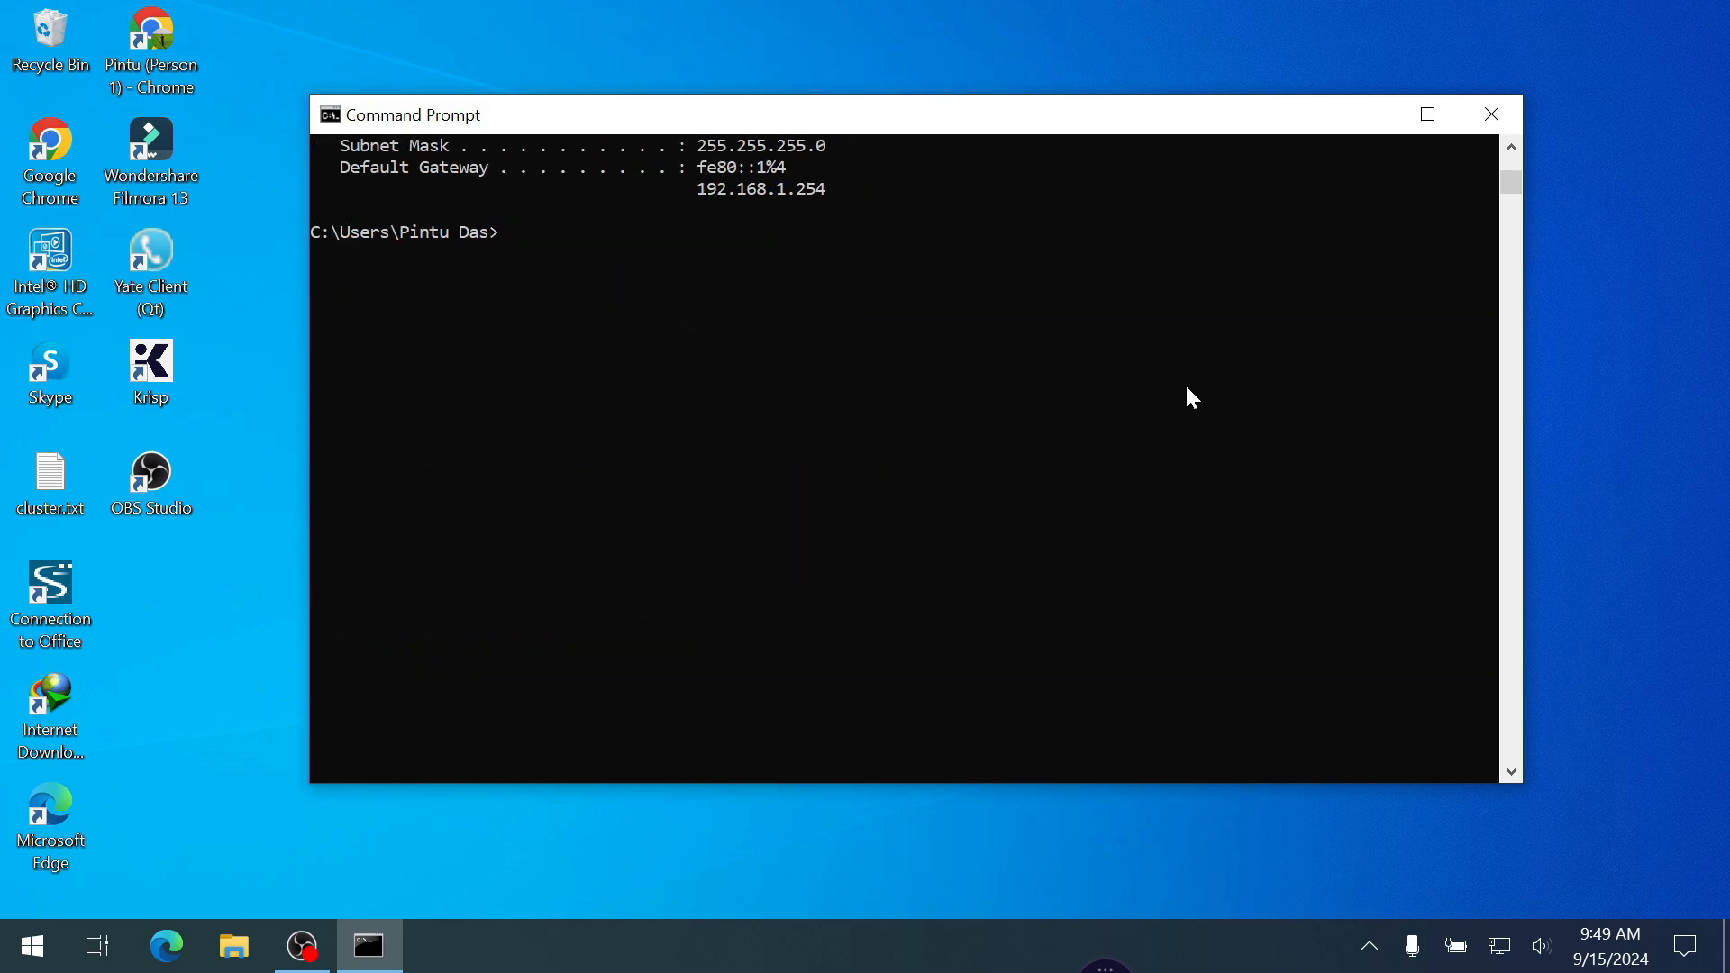
pyautogui.write('ipconfig /renew')
pyautogui.press('Return')
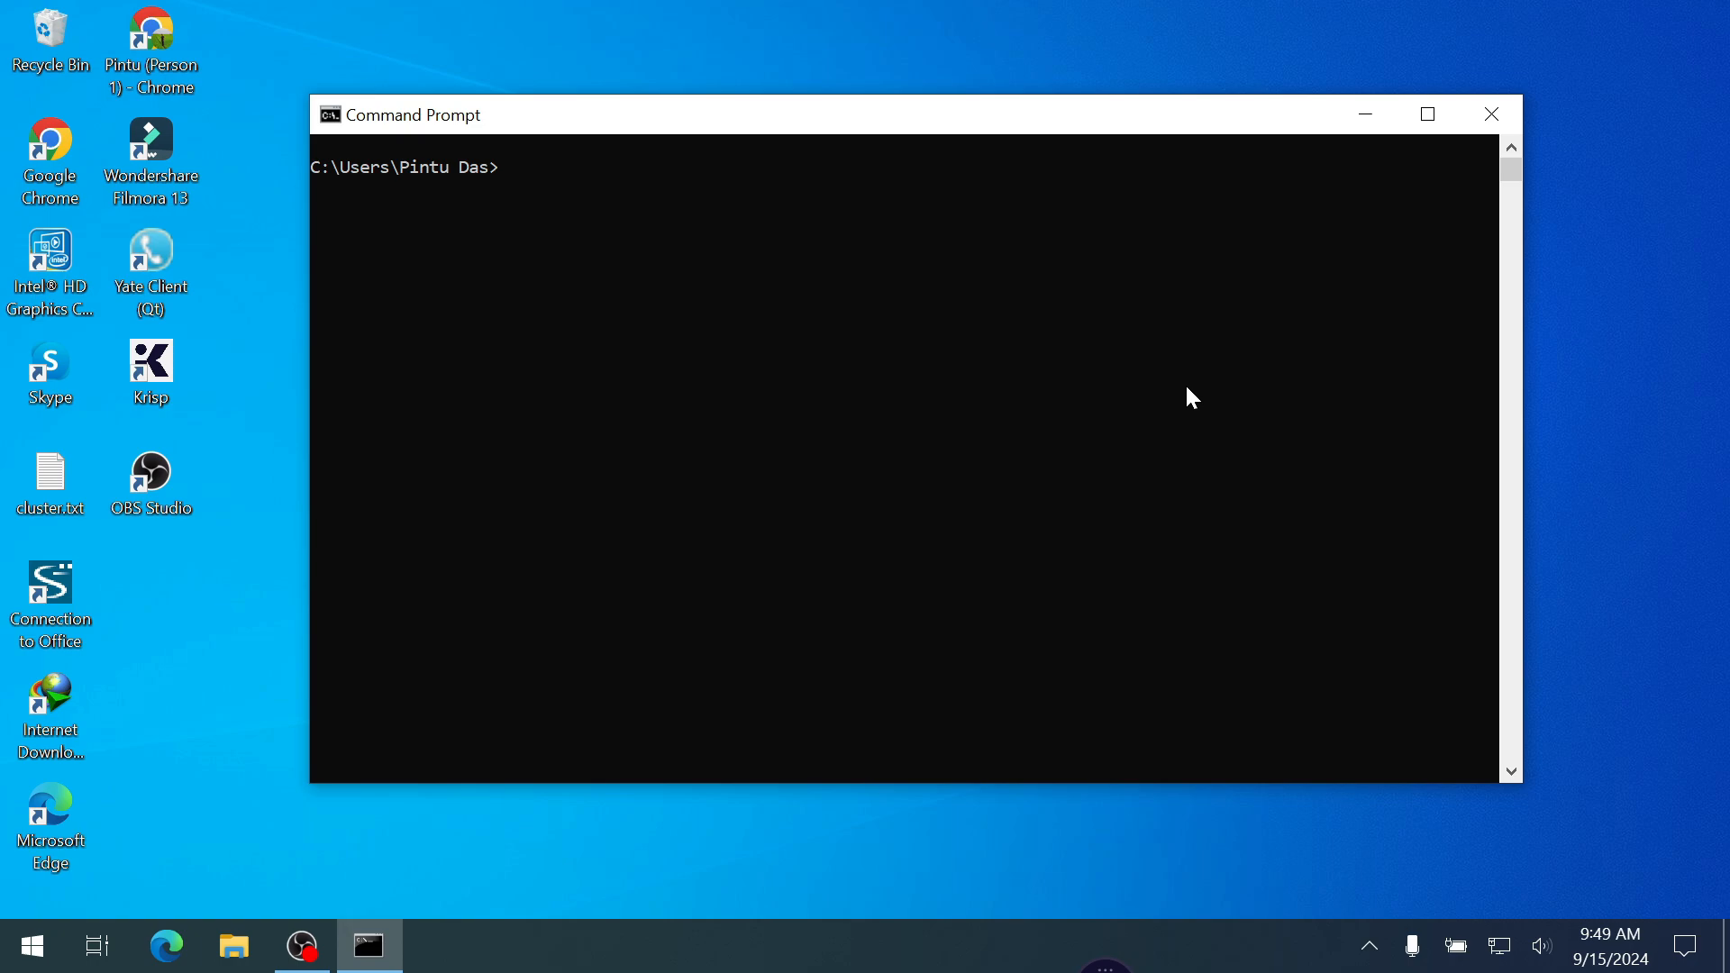
# - Run ipconfig once more after the renewal and highlight the Ethernet adapter's IPv4 address
pyautogui.write('ipconfig')
pyautogui.press('Return')
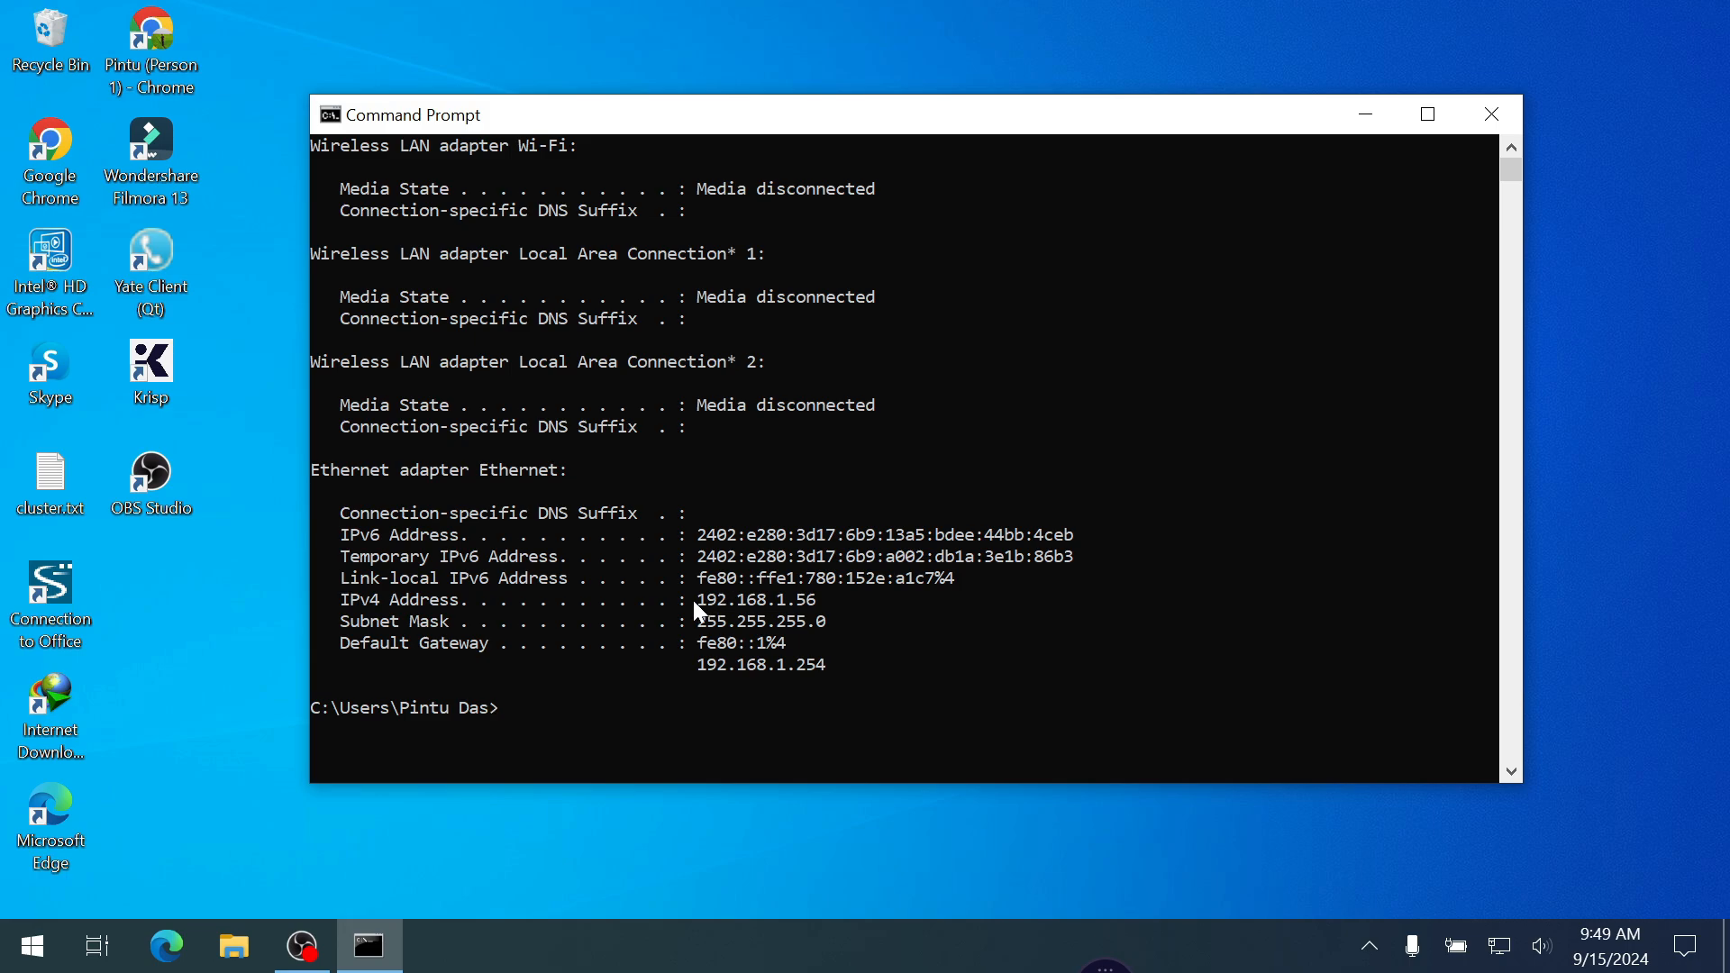
pyautogui.moveTo(695, 603); pyautogui.dragTo(799, 606)
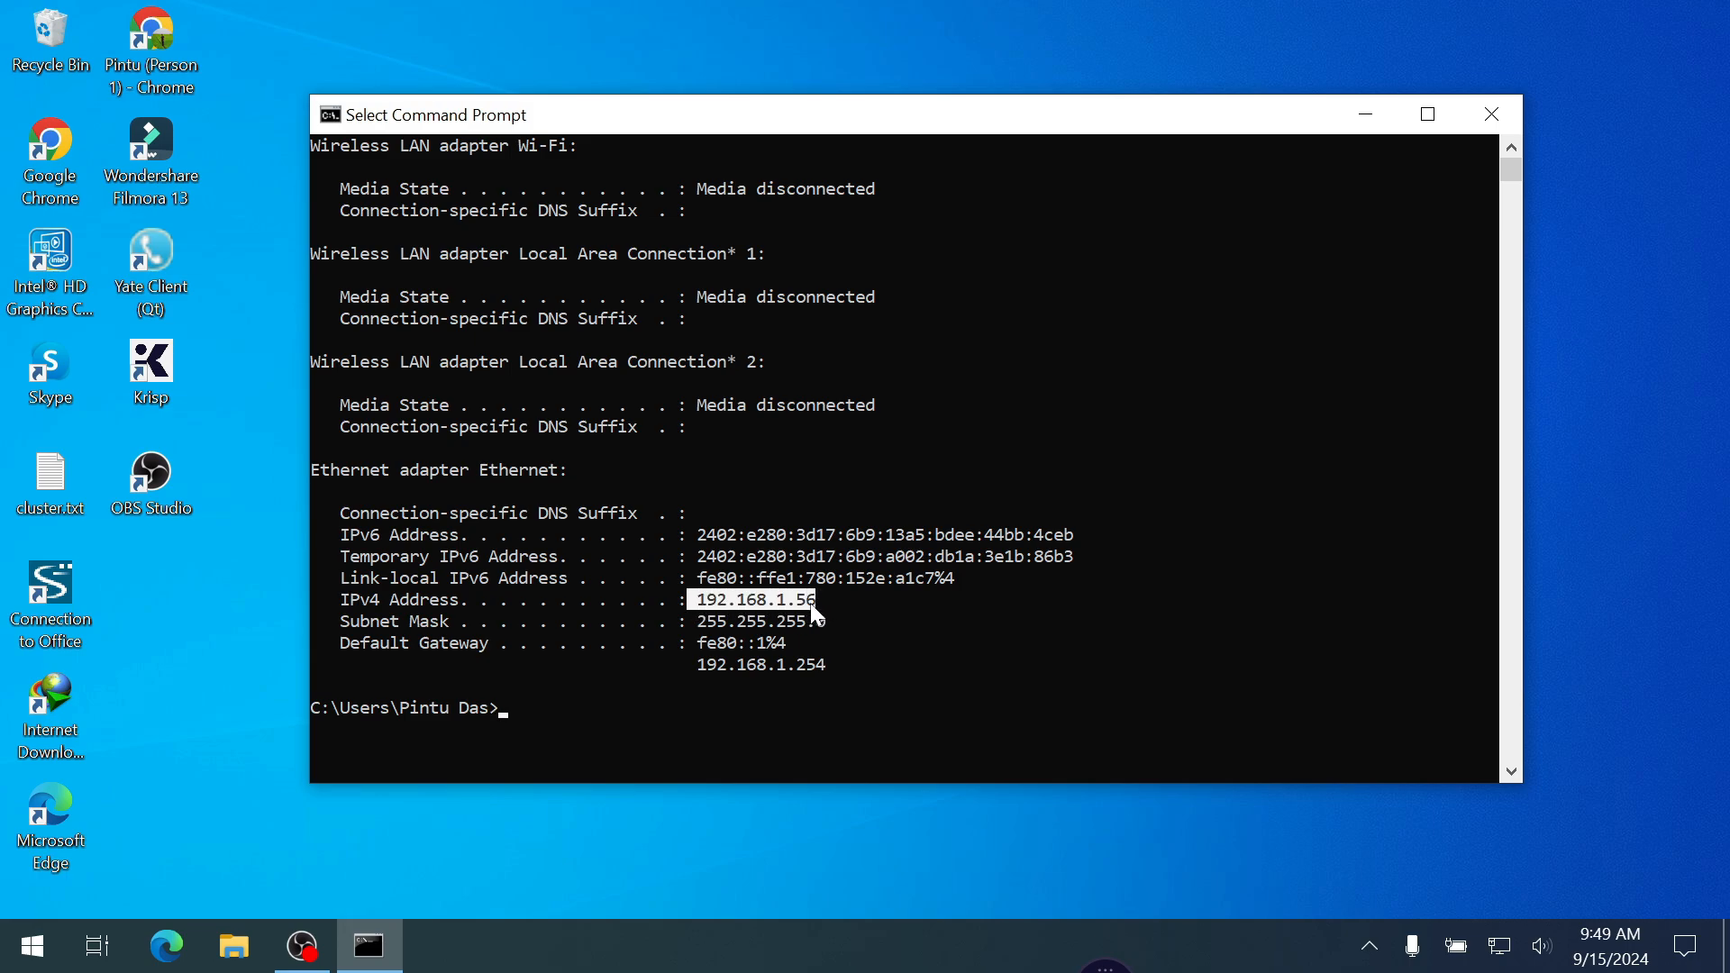